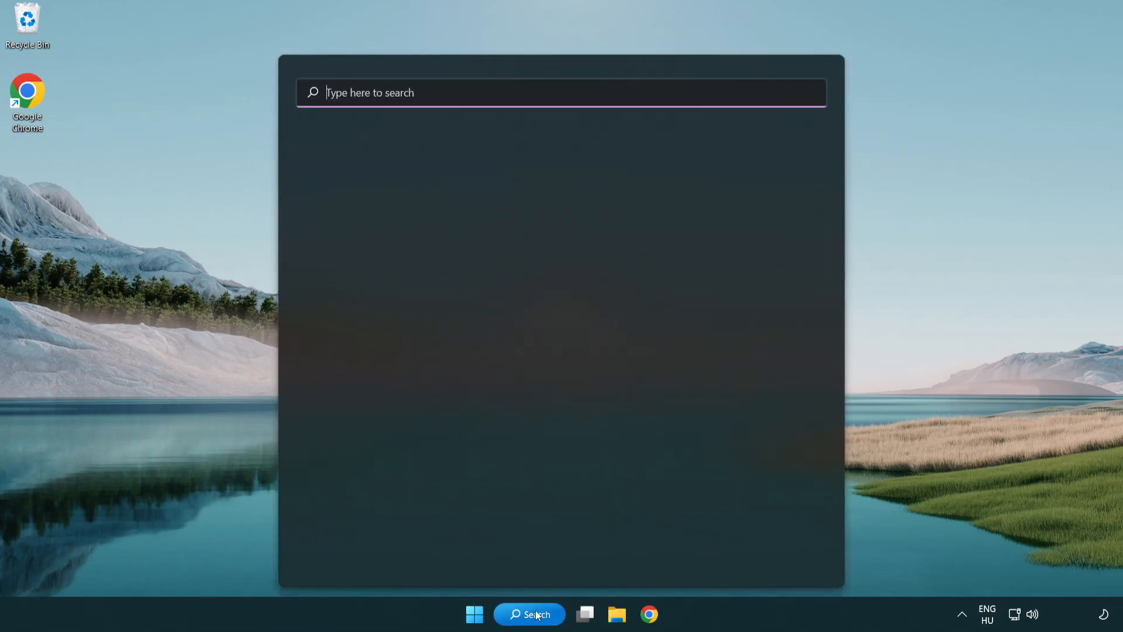
Search Windows for "device manager" and open Device Manager, moving its window toward the middle of the desktop.
{"action": "type", "text": "device manager"}
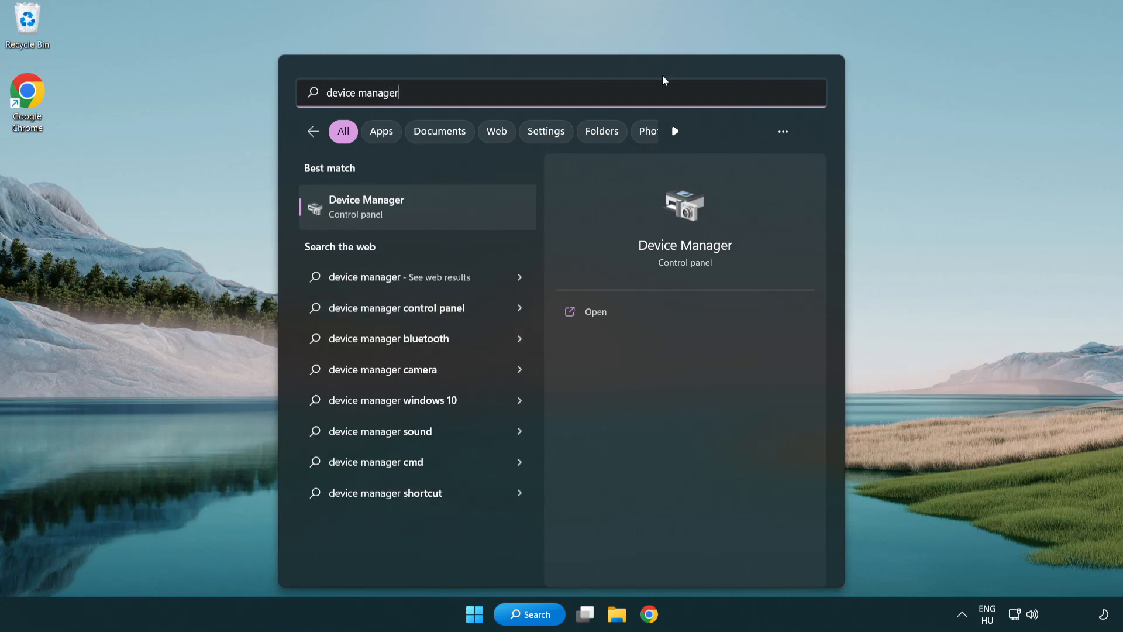
{"action": "left_click", "coordinate": [451, 216]}
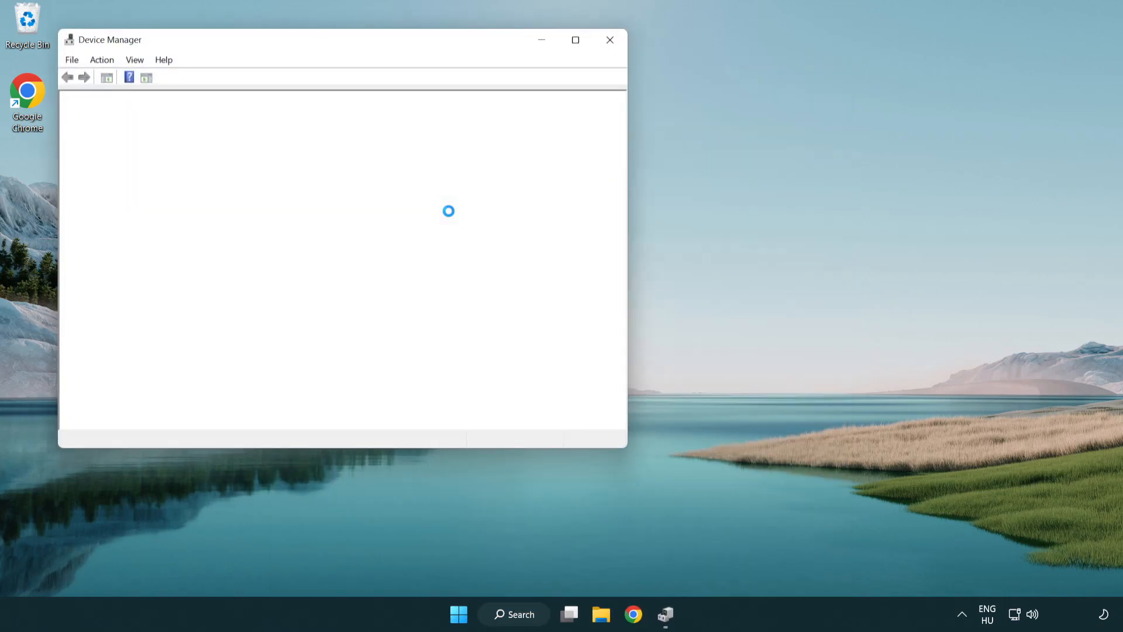
{"action": "left_click_drag", "start_coordinate": [306, 43], "coordinate": [495, 113]}
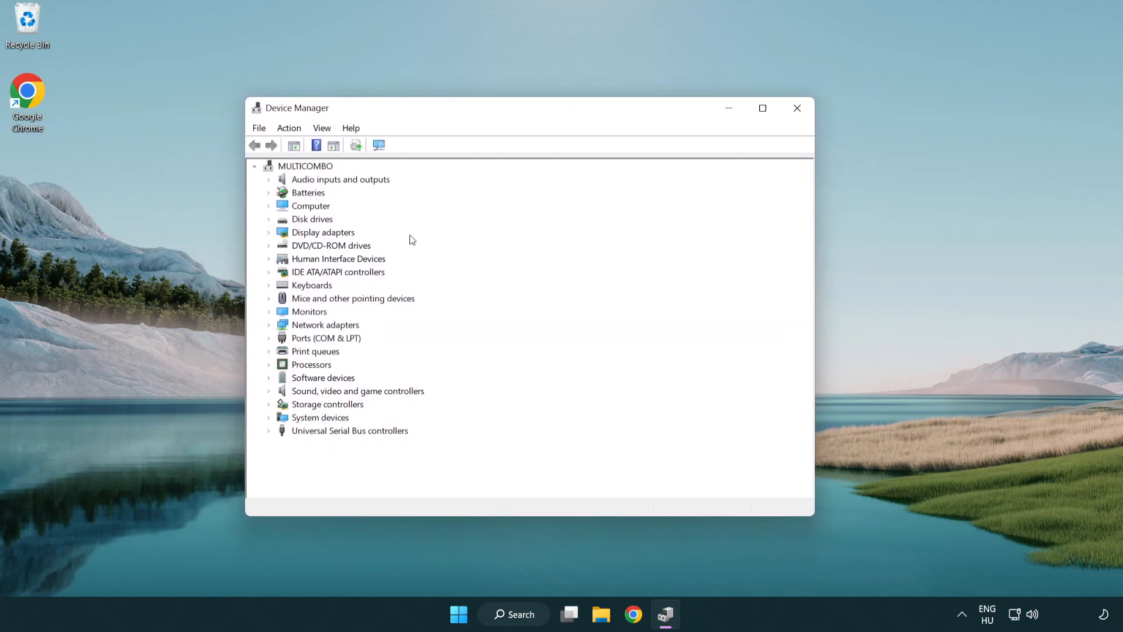
Run an automatic driver update search for the VMware SVGA 3D display adapter and close Device Manager.
{"action": "left_click", "coordinate": [335, 236]}
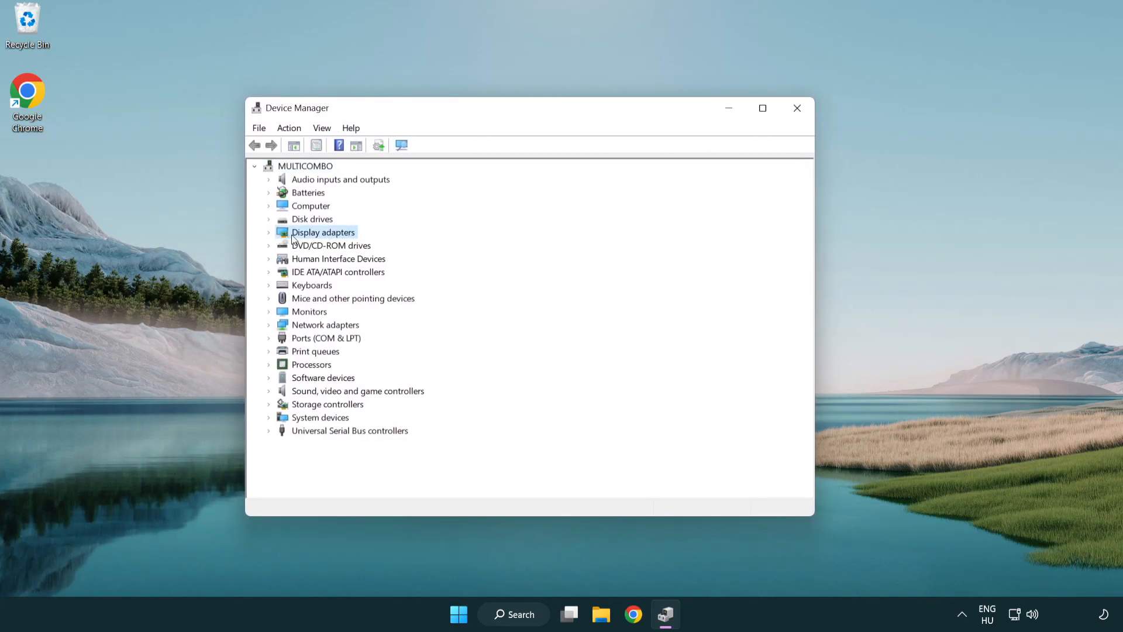
{"action": "left_click", "coordinate": [269, 232]}
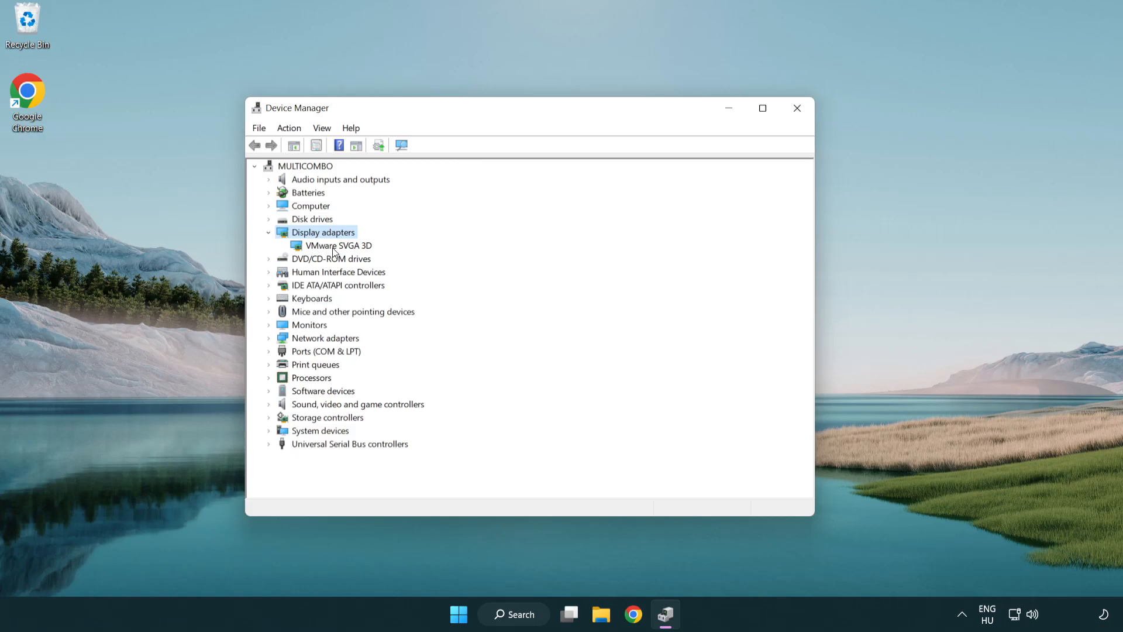
{"action": "left_click", "coordinate": [312, 247]}
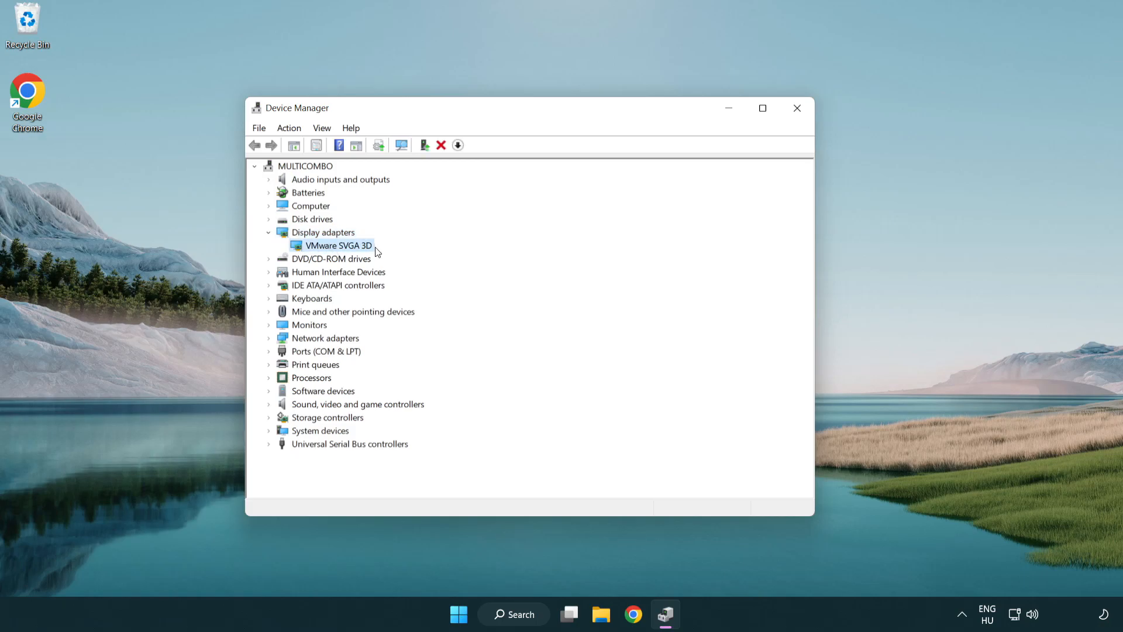
{"action": "right_click", "coordinate": [335, 248]}
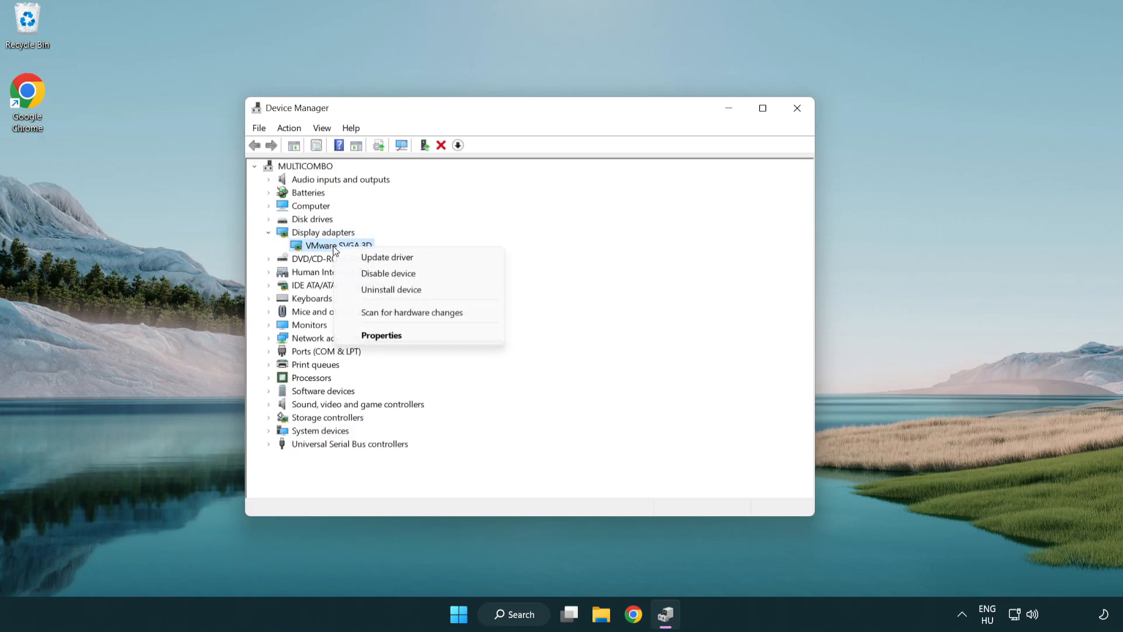
{"action": "left_click", "coordinate": [443, 258]}
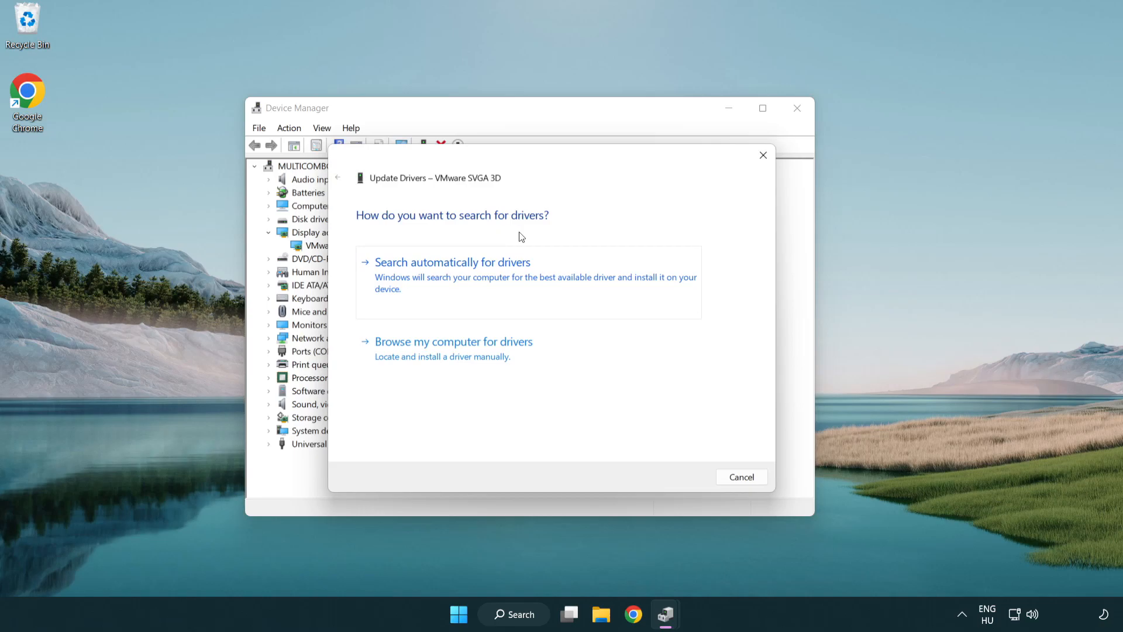
{"action": "left_click", "coordinate": [494, 275]}
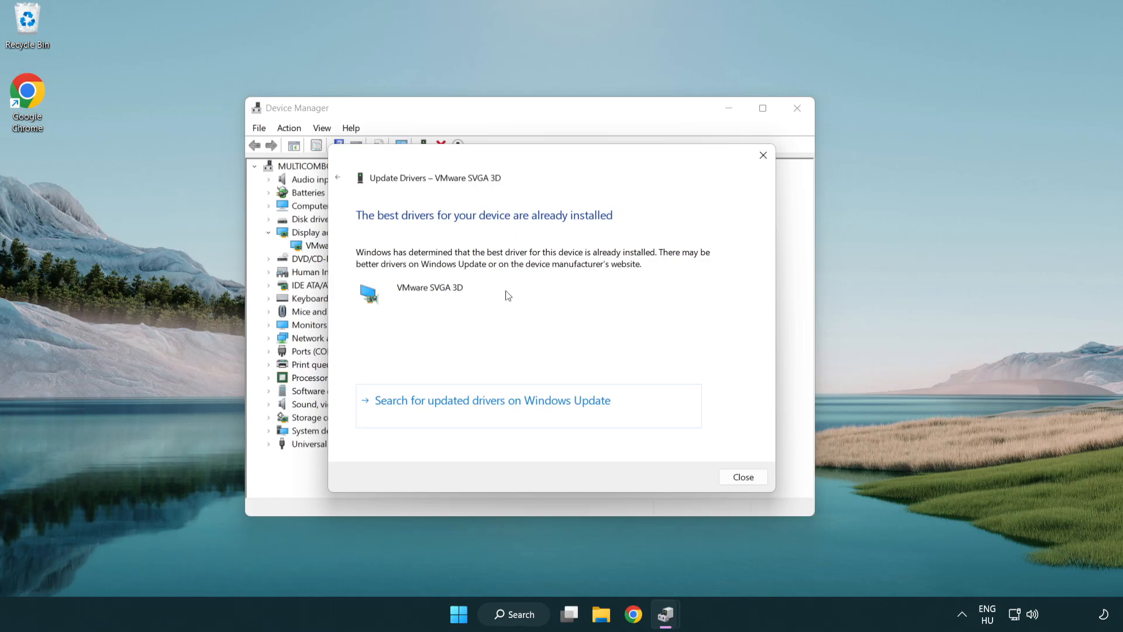
{"action": "left_click", "coordinate": [743, 478]}
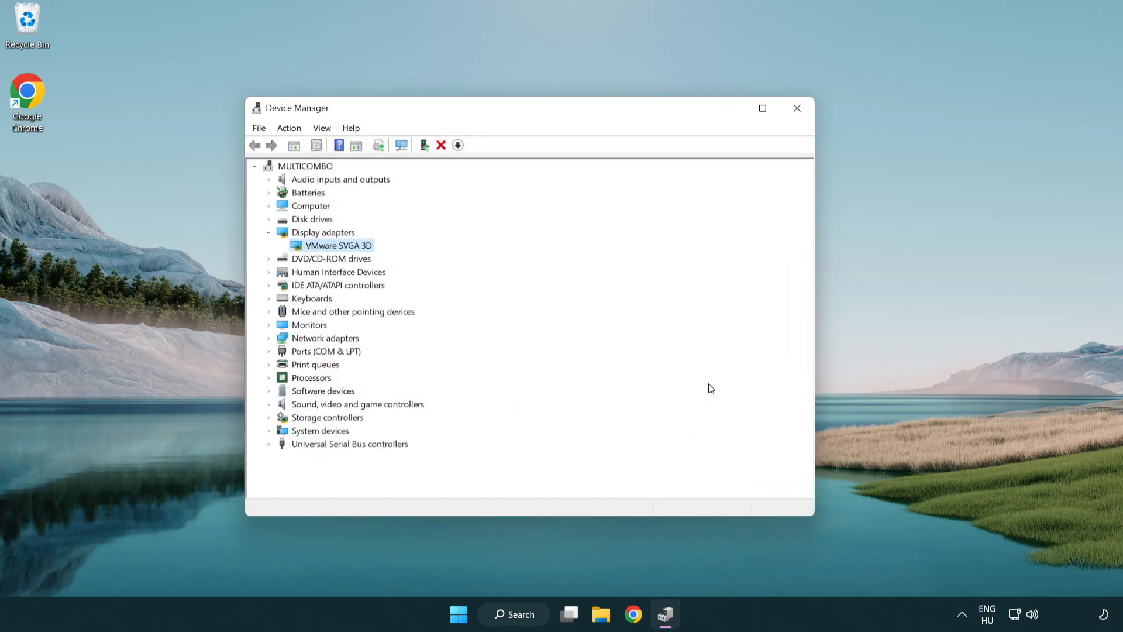
{"action": "left_click", "coordinate": [801, 112]}
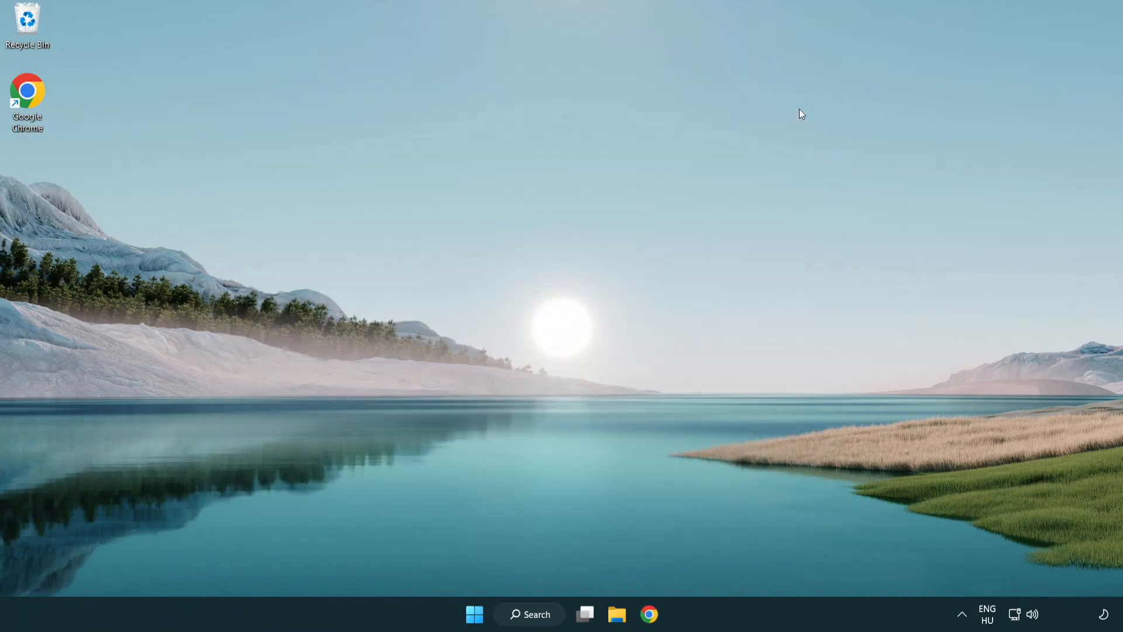
Find the Windows Update settings by searching for "update", check for updates and close Settings.
{"action": "left_click", "coordinate": [542, 616]}
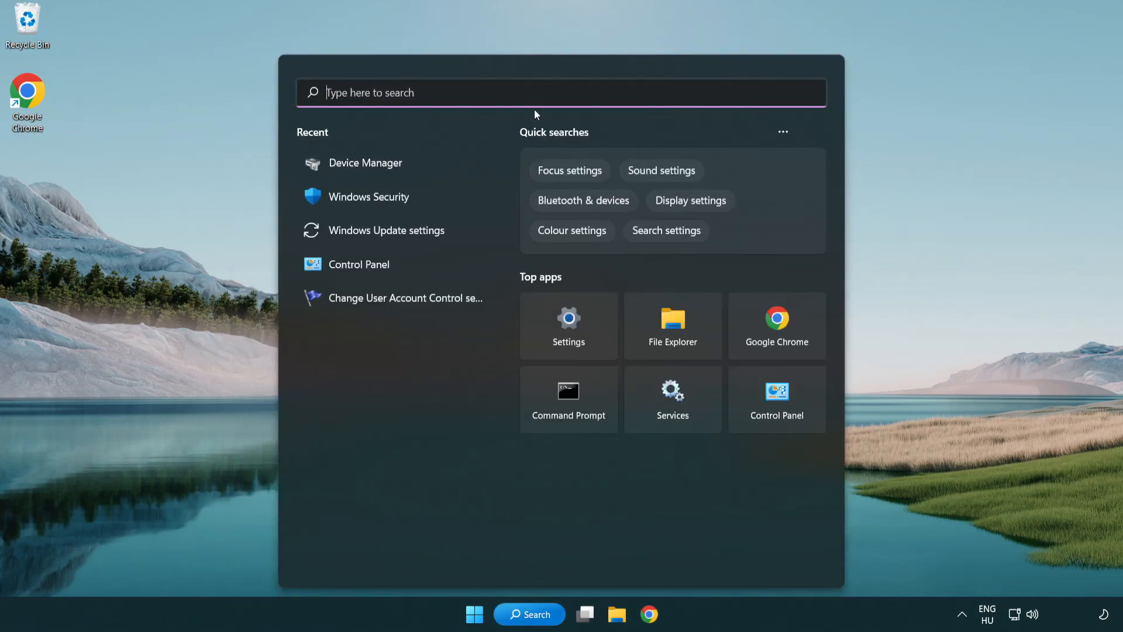
{"action": "type", "text": "update"}
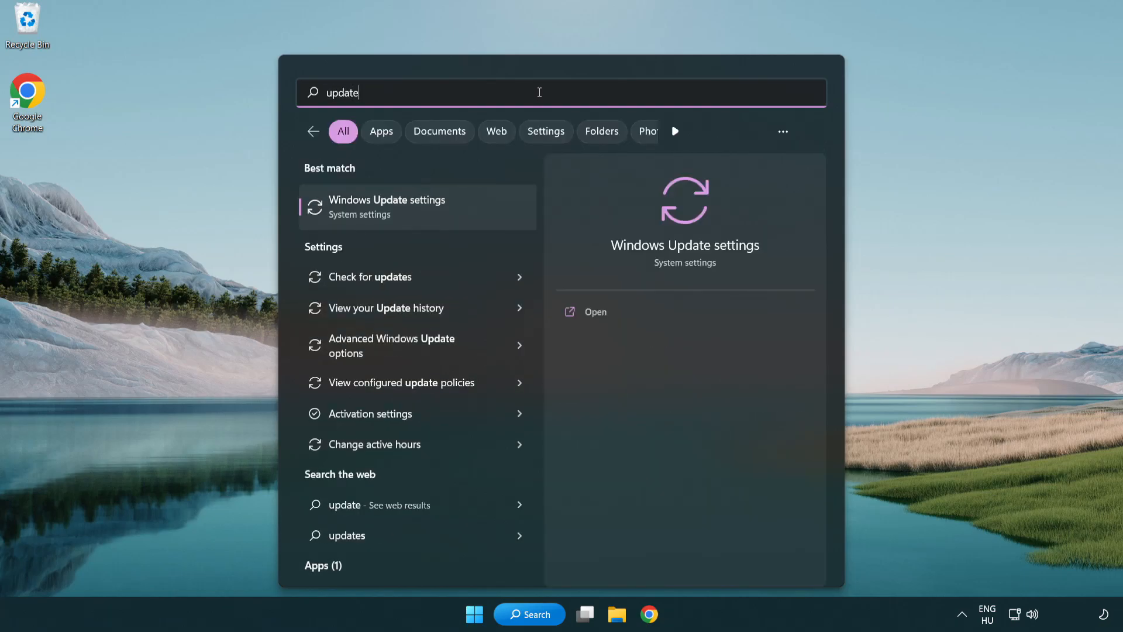
{"action": "left_click", "coordinate": [439, 214]}
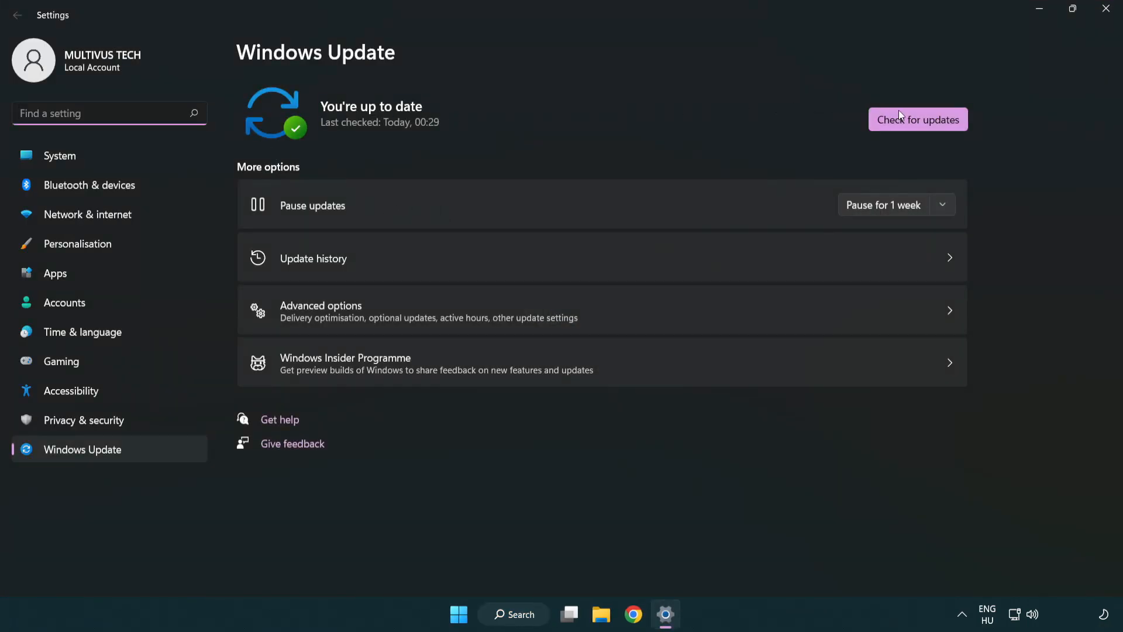
{"action": "left_click", "coordinate": [940, 124]}
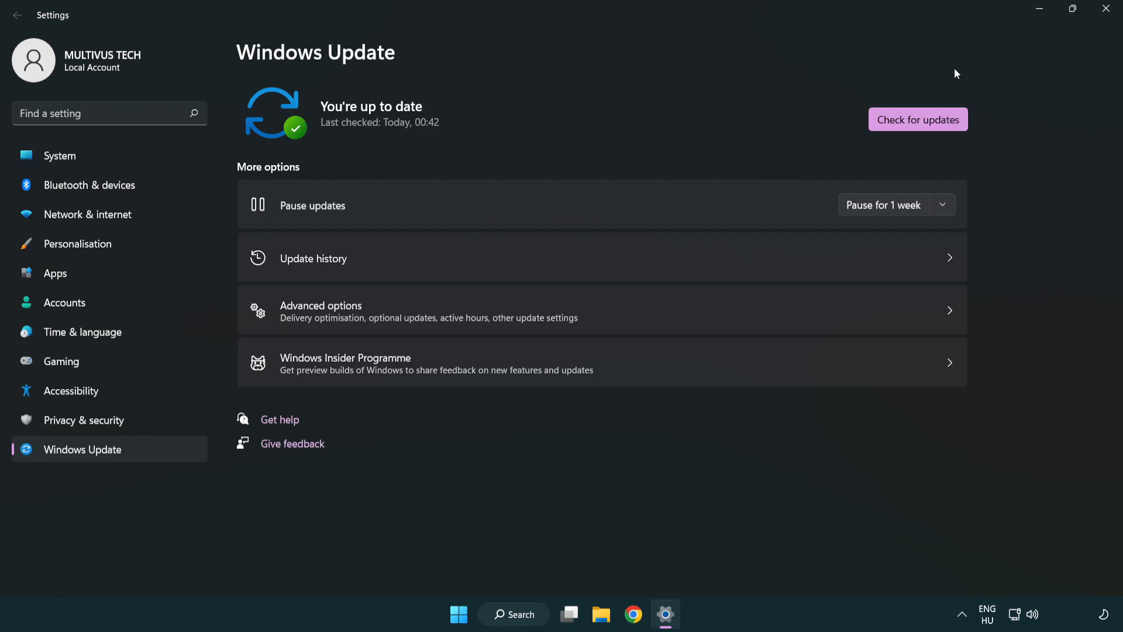
{"action": "left_click", "coordinate": [1101, 18]}
Open the compatibility settings in the properties of the desktop shortcut "YOUR NOT WORKING APP".
{"action": "left_click", "coordinate": [77, 106]}
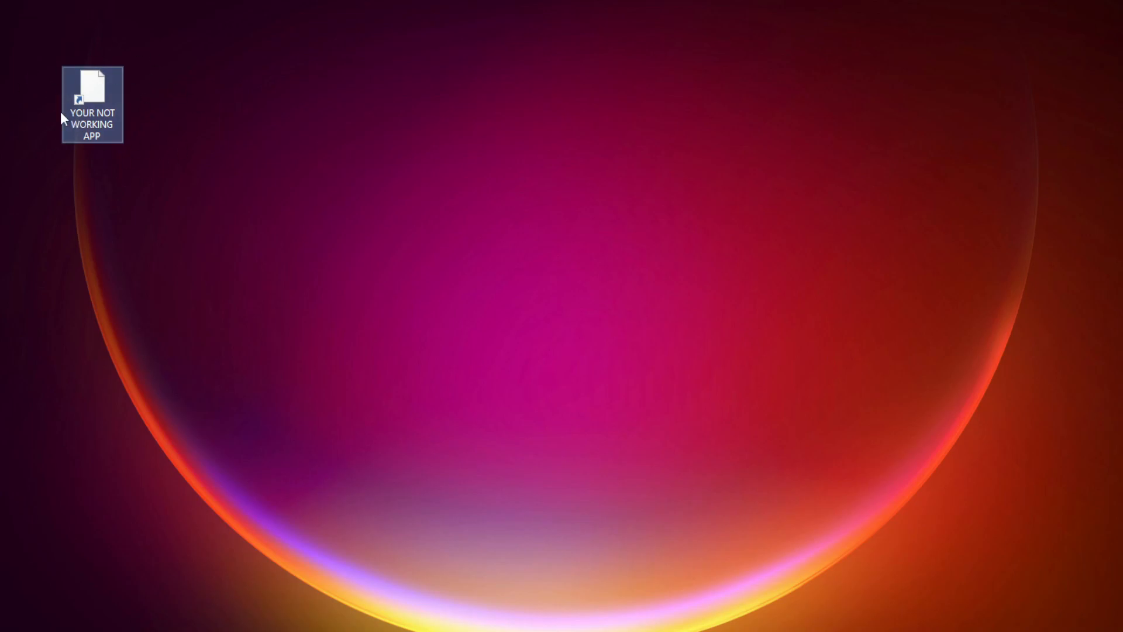
{"action": "right_click", "coordinate": [91, 83]}
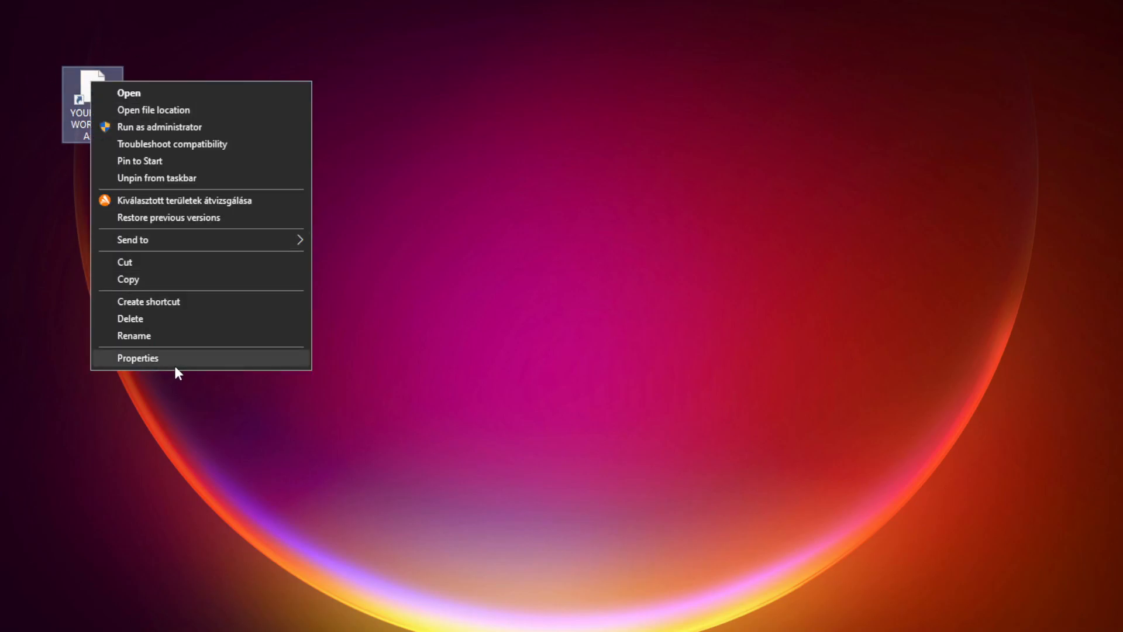
{"action": "left_click", "coordinate": [225, 357]}
{"action": "left_click_drag", "start_coordinate": [247, 94], "coordinate": [567, 124]}
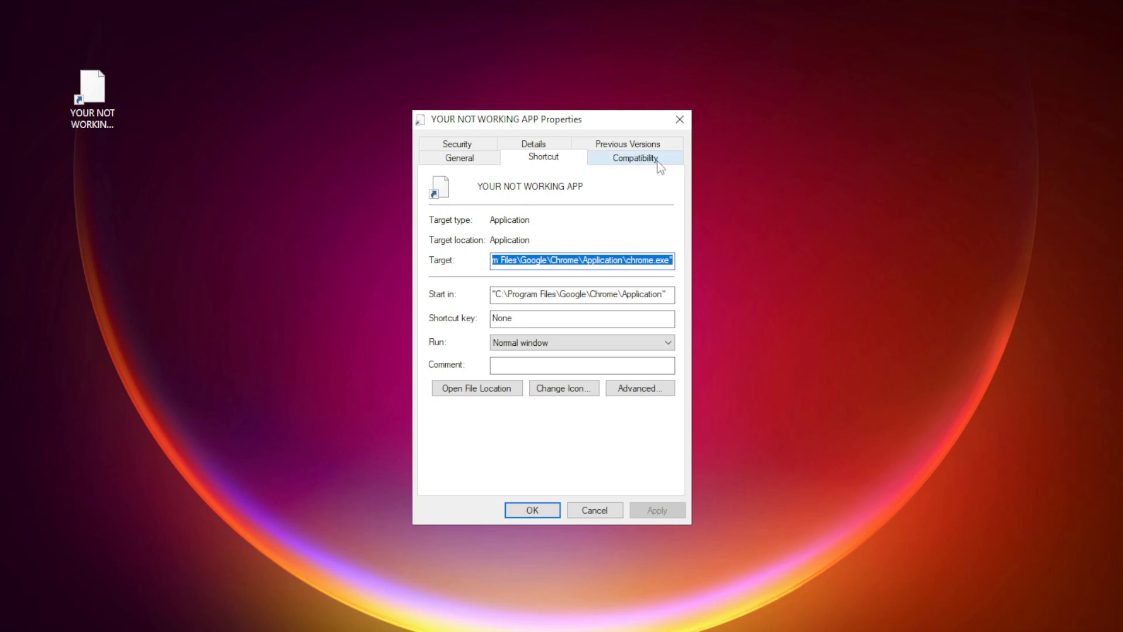
{"action": "left_click", "coordinate": [635, 158]}
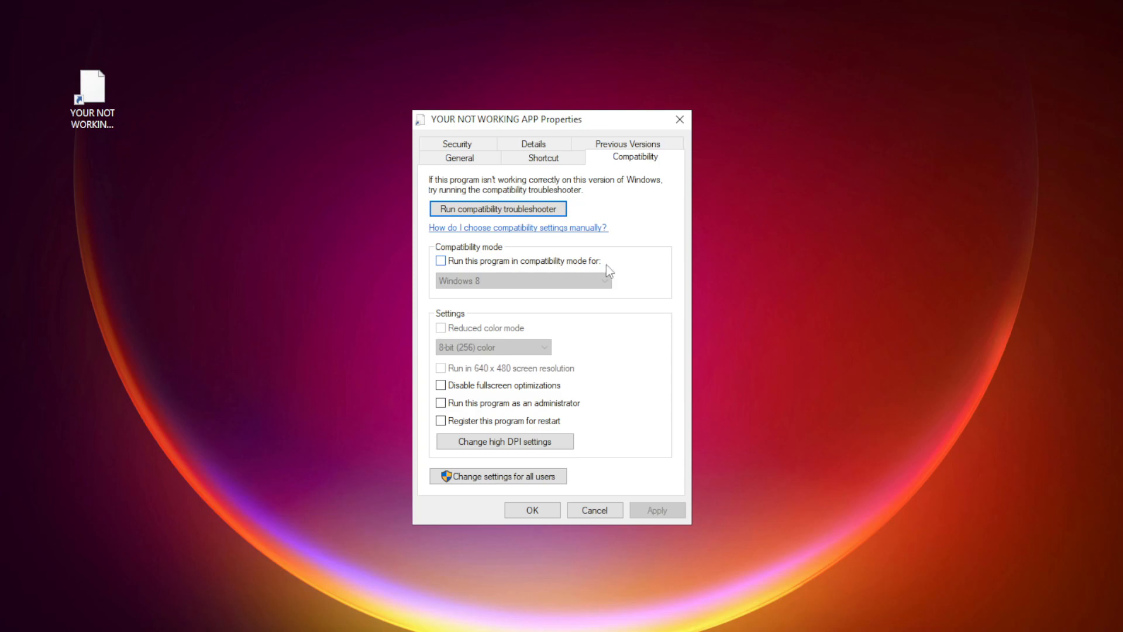
Apply Windows 8 compatibility mode, disabled fullscreen optimizations and running as administrator to the shortcut, and launch the app.
{"action": "left_click", "coordinate": [456, 262]}
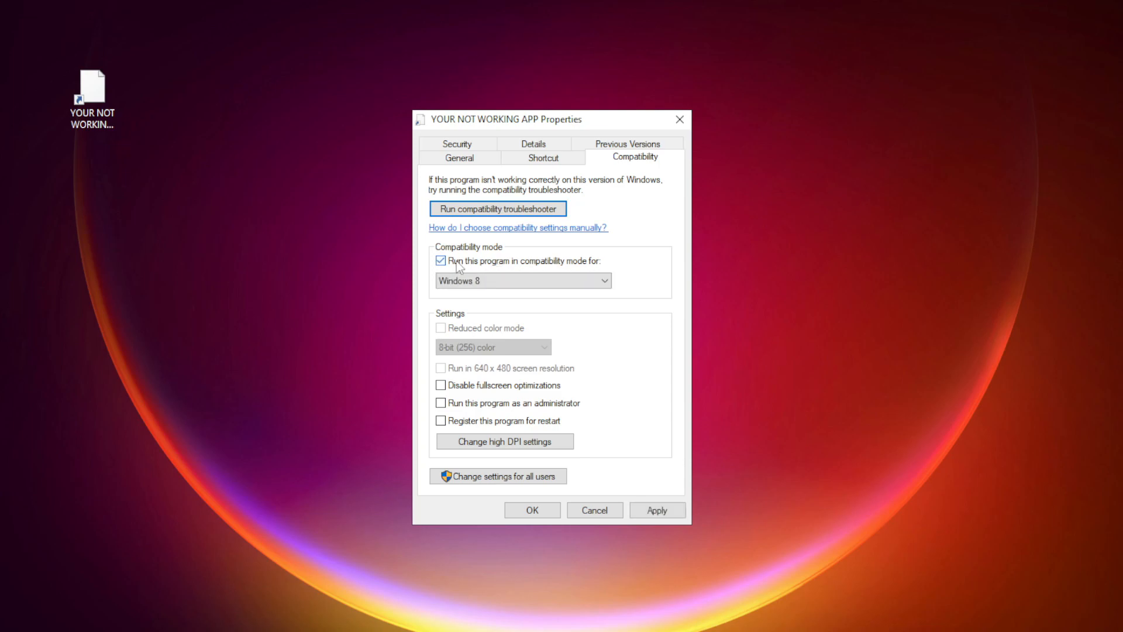
{"action": "left_click", "coordinate": [500, 280]}
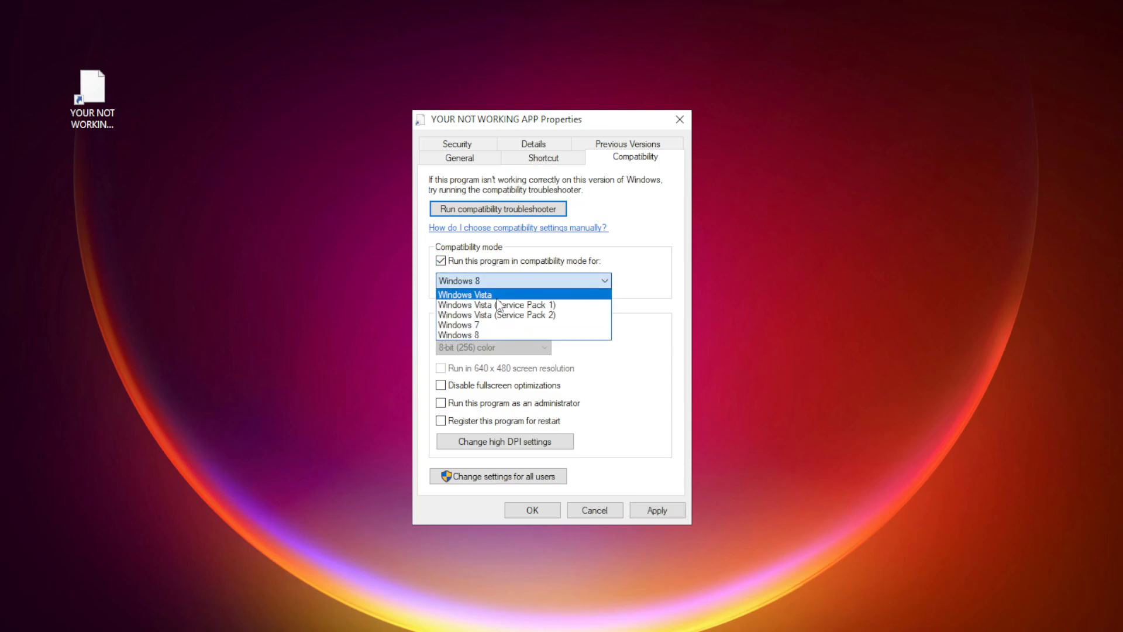
{"action": "left_click", "coordinate": [489, 335]}
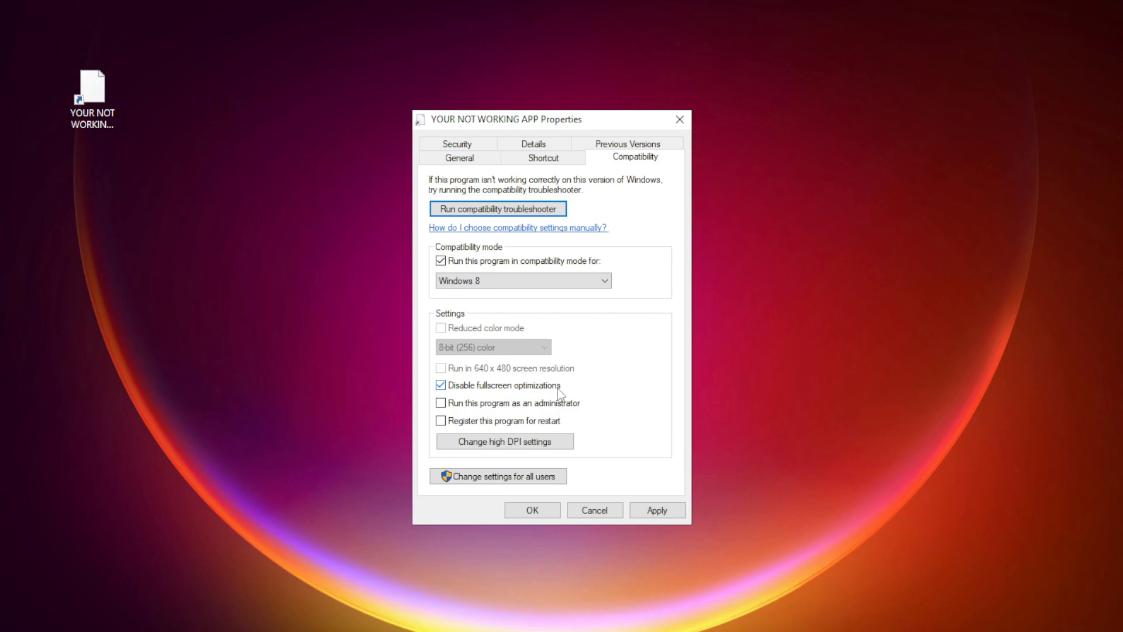
{"action": "left_click", "coordinate": [442, 403]}
{"action": "left_click", "coordinate": [666, 513]}
{"action": "left_click", "coordinate": [534, 511]}
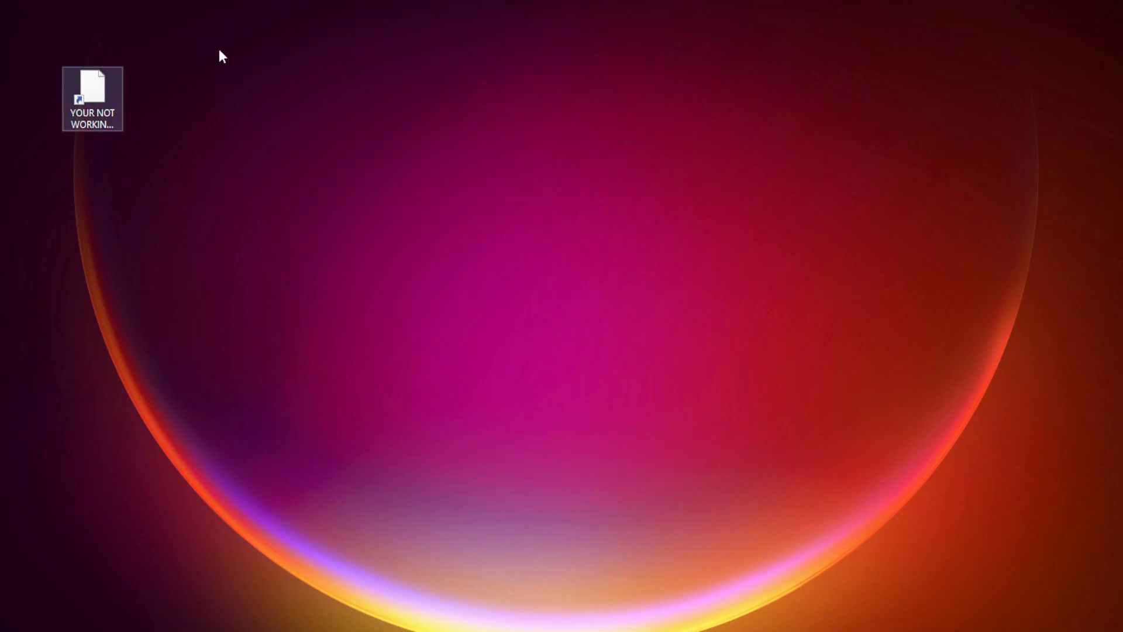
{"action": "double_click", "coordinate": [85, 99]}
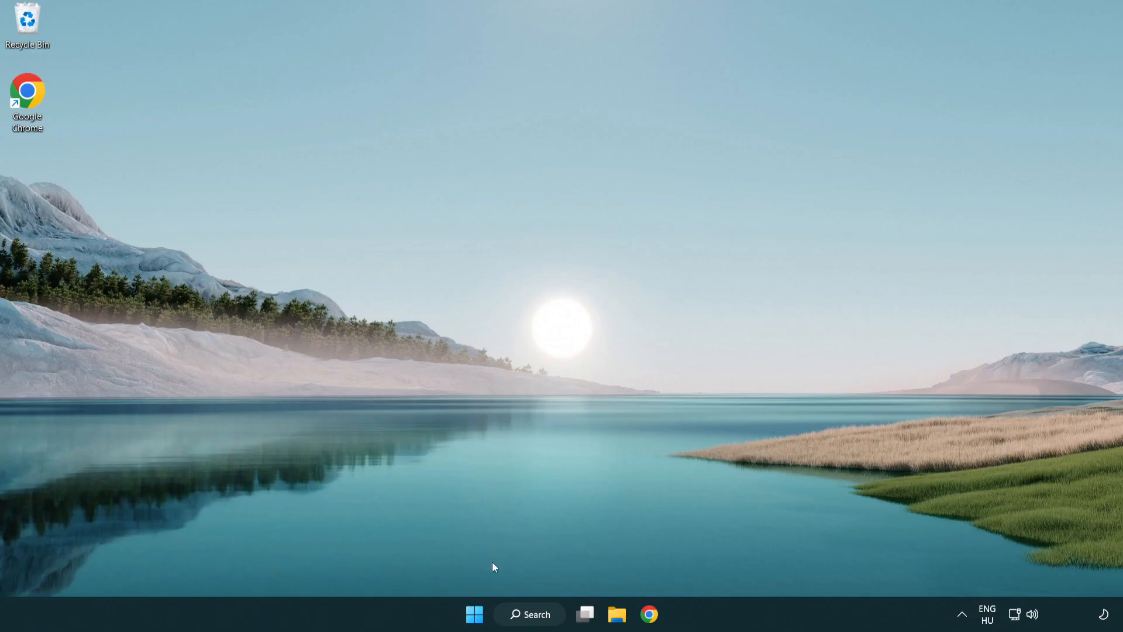
Open Task Manager and show the list of startup apps.
{"action": "right_click", "coordinate": [476, 624]}
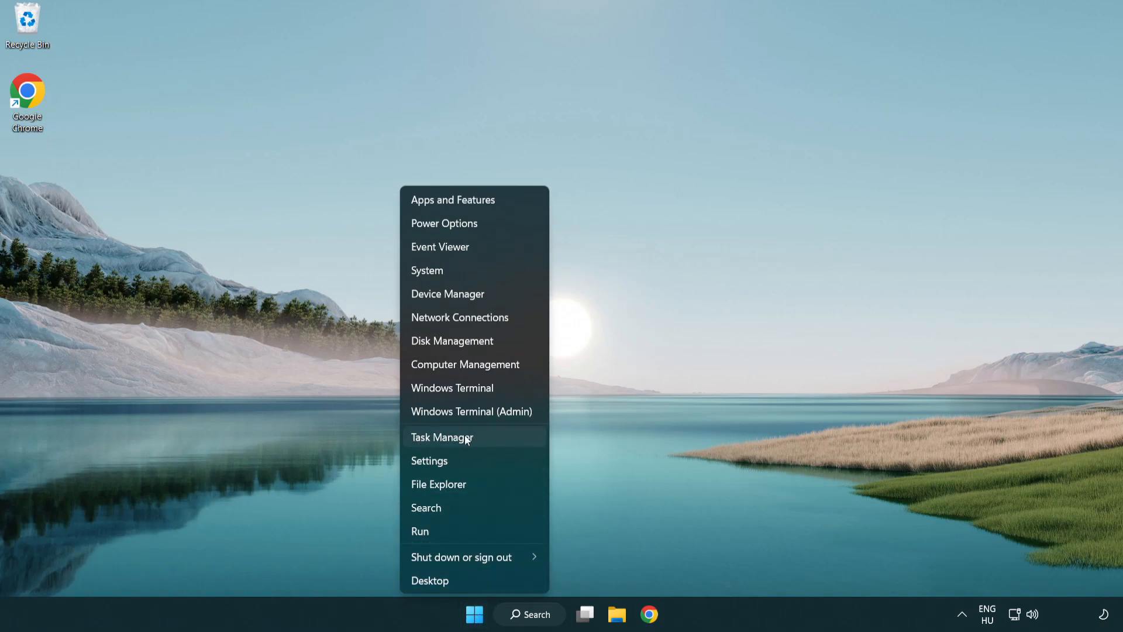
{"action": "left_click", "coordinate": [496, 443]}
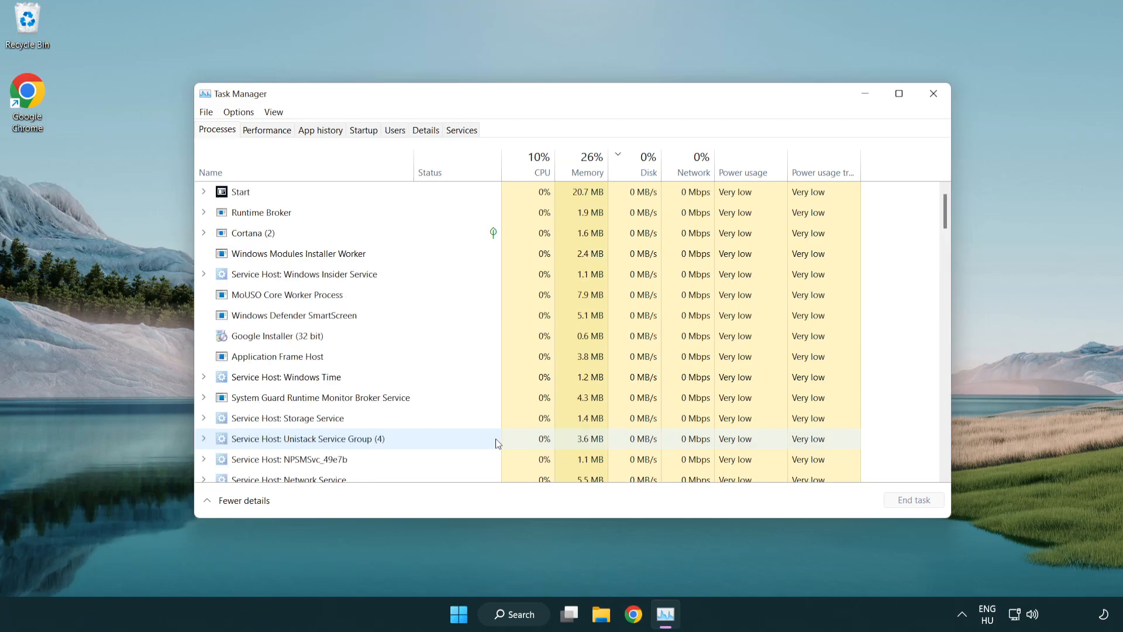
{"action": "left_click", "coordinate": [366, 132]}
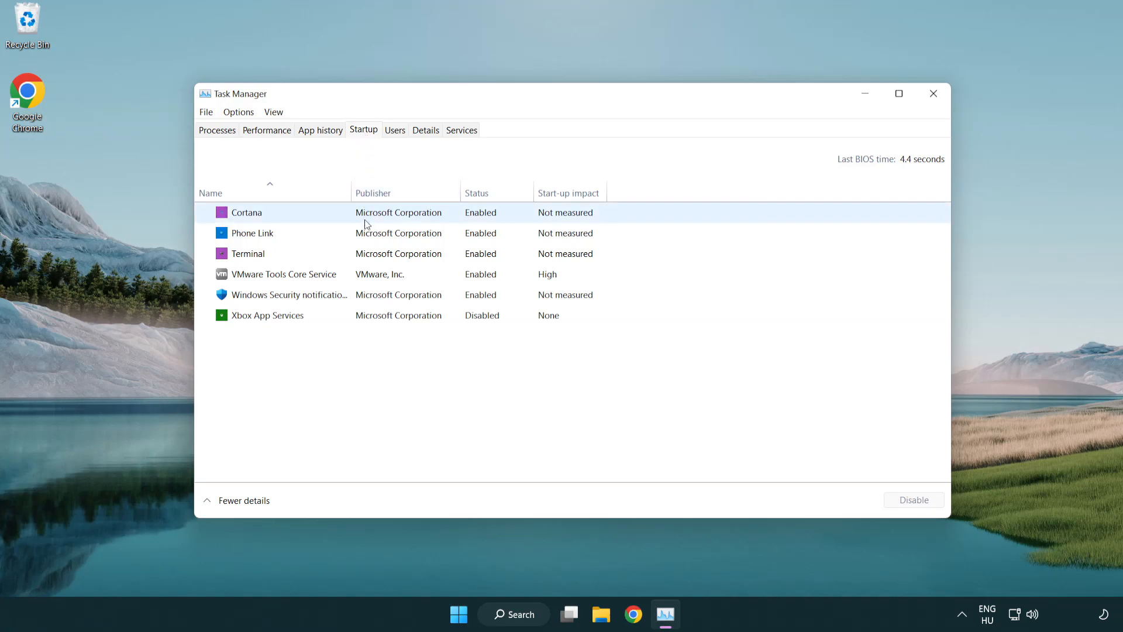
Disable Terminal, Phone Link, Cortana and the Windows Security notification entry at startup, and close Task Manager.
{"action": "left_click", "coordinate": [367, 253]}
{"action": "left_click", "coordinate": [904, 500]}
{"action": "left_click", "coordinate": [474, 239]}
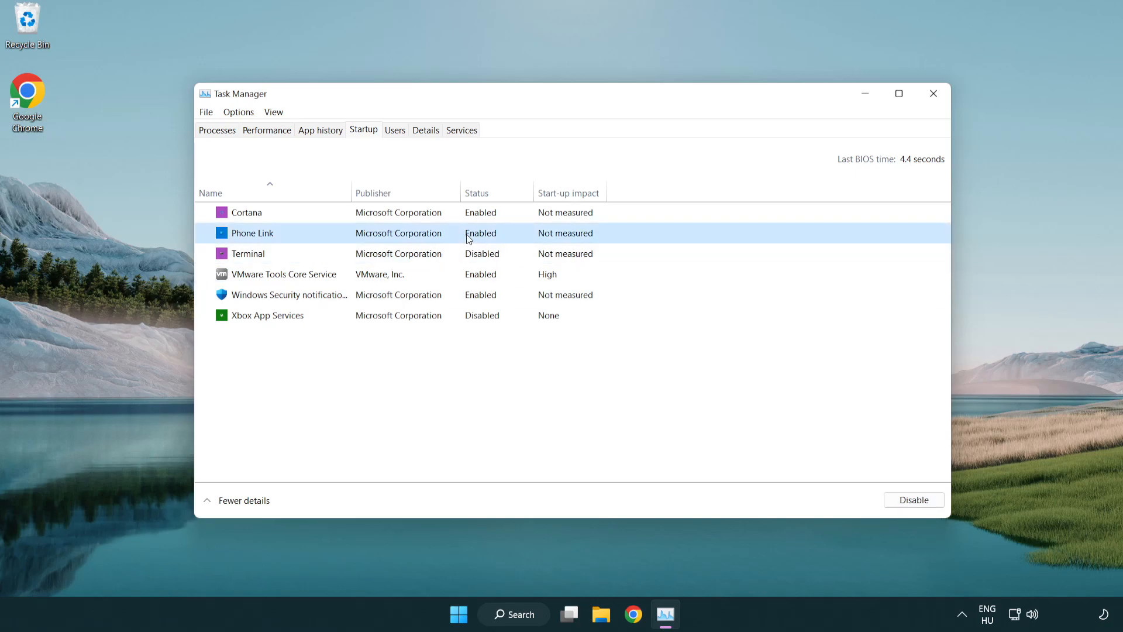
{"action": "left_click", "coordinate": [913, 503]}
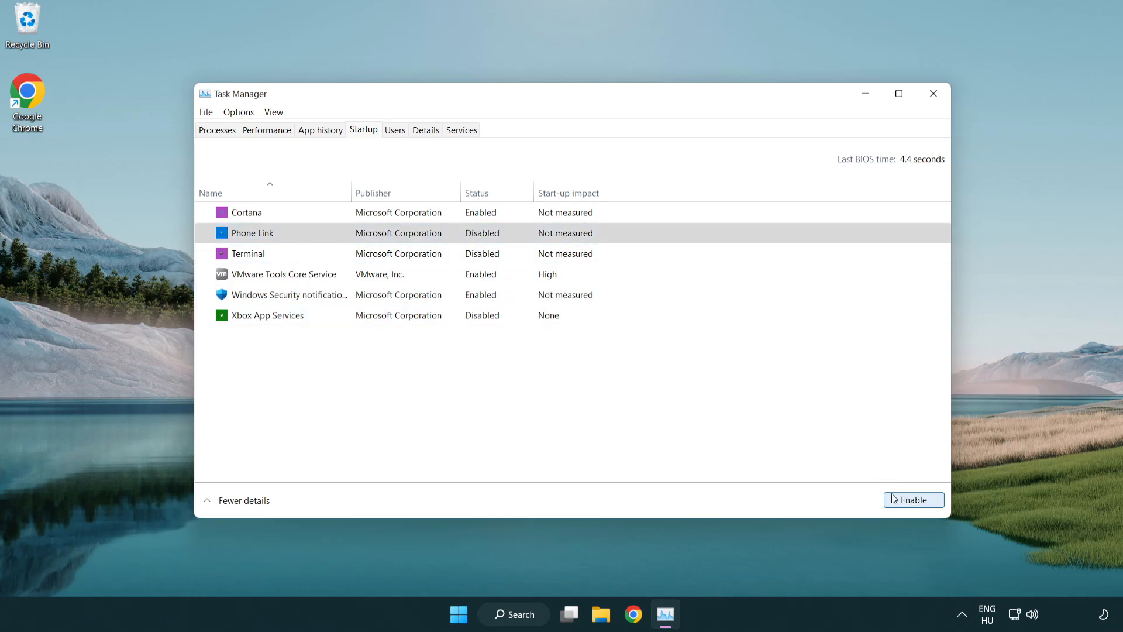
{"action": "left_click", "coordinate": [402, 221]}
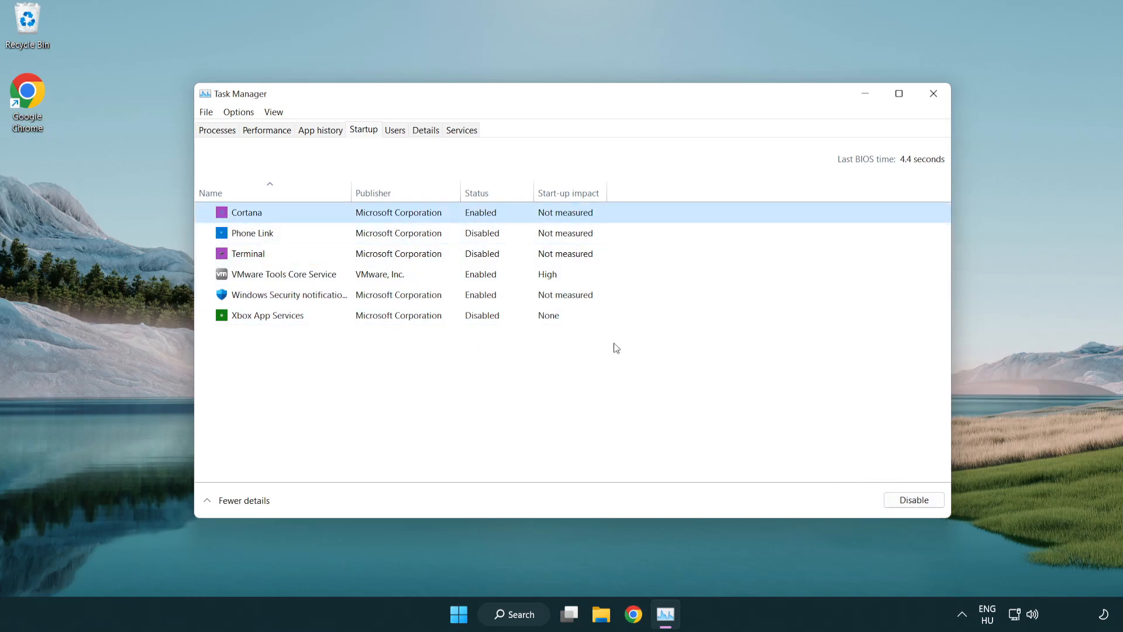
{"action": "left_click", "coordinate": [909, 500]}
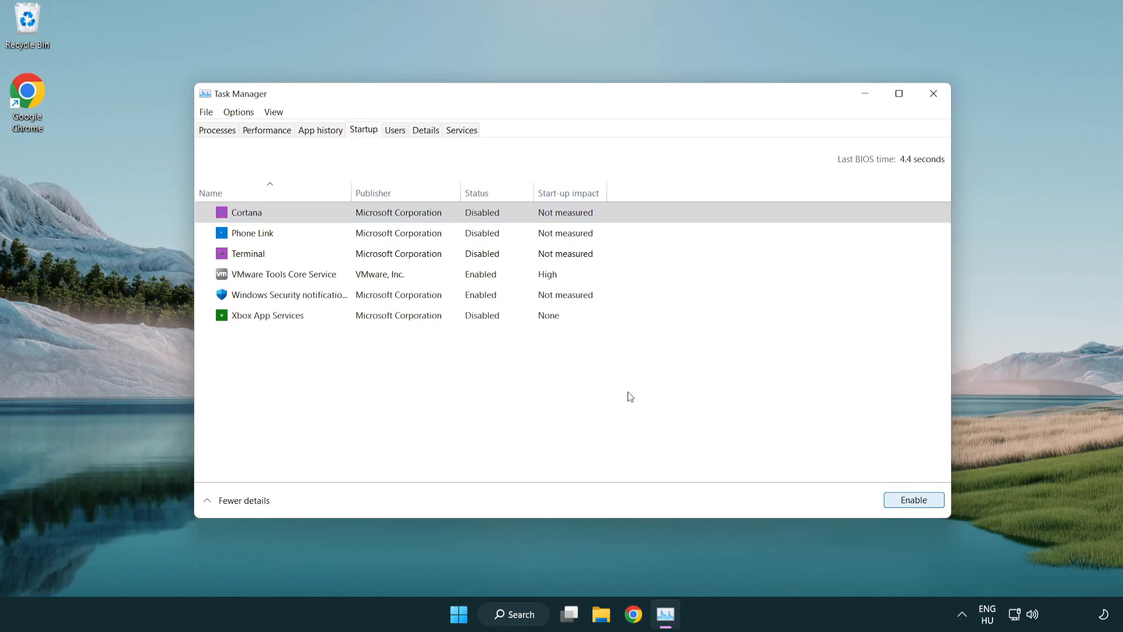
{"action": "left_click", "coordinate": [533, 295]}
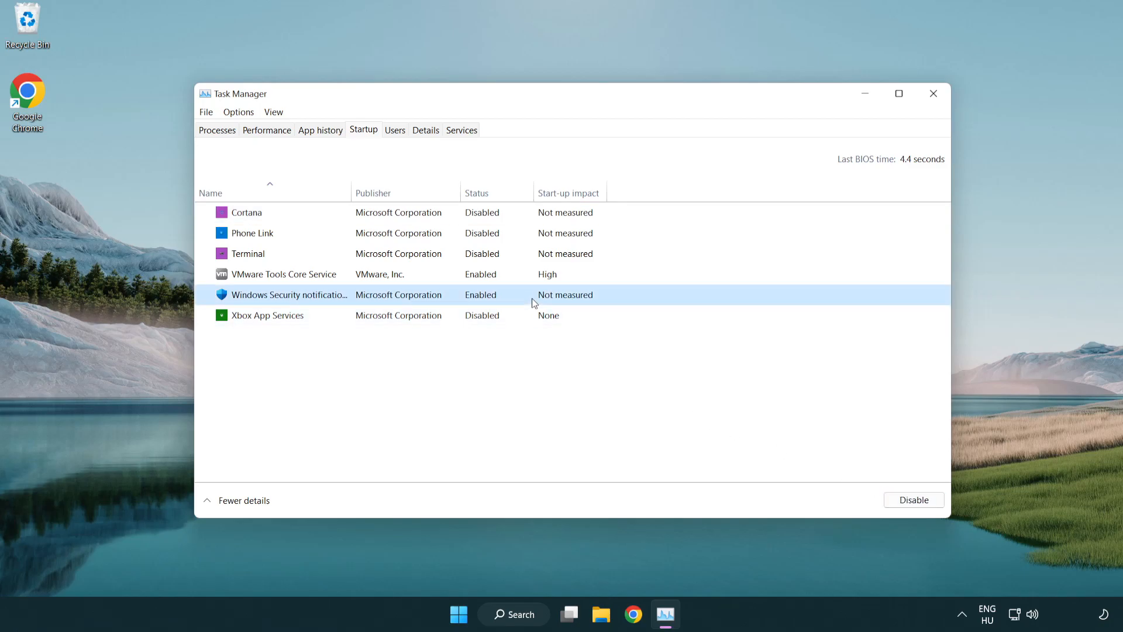
{"action": "left_click", "coordinate": [910, 503]}
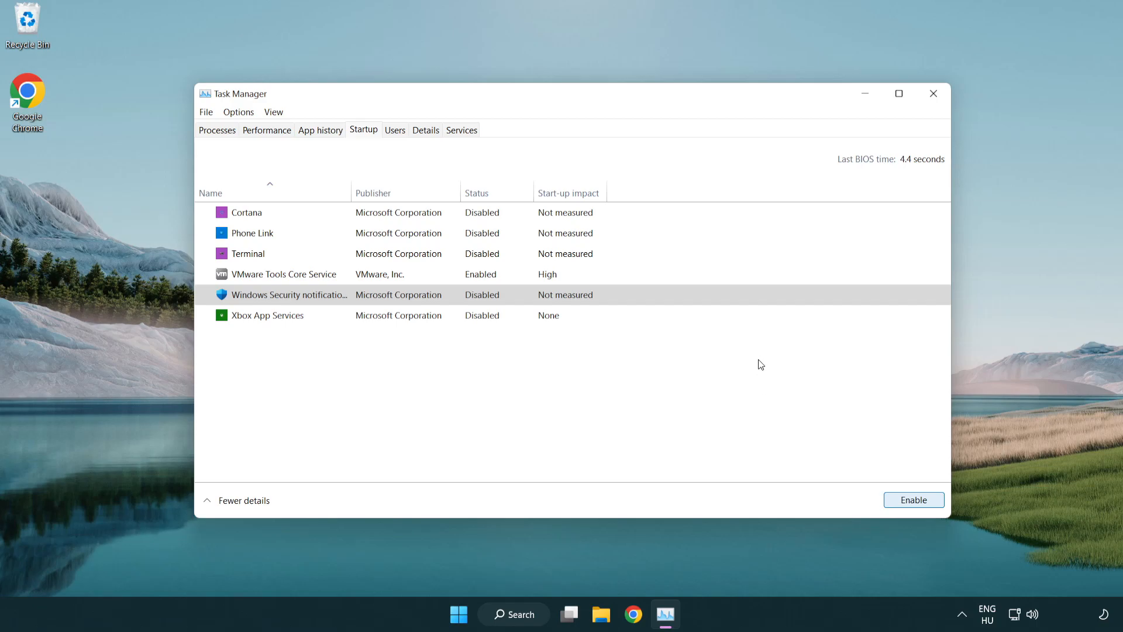
{"action": "left_click", "coordinate": [934, 94]}
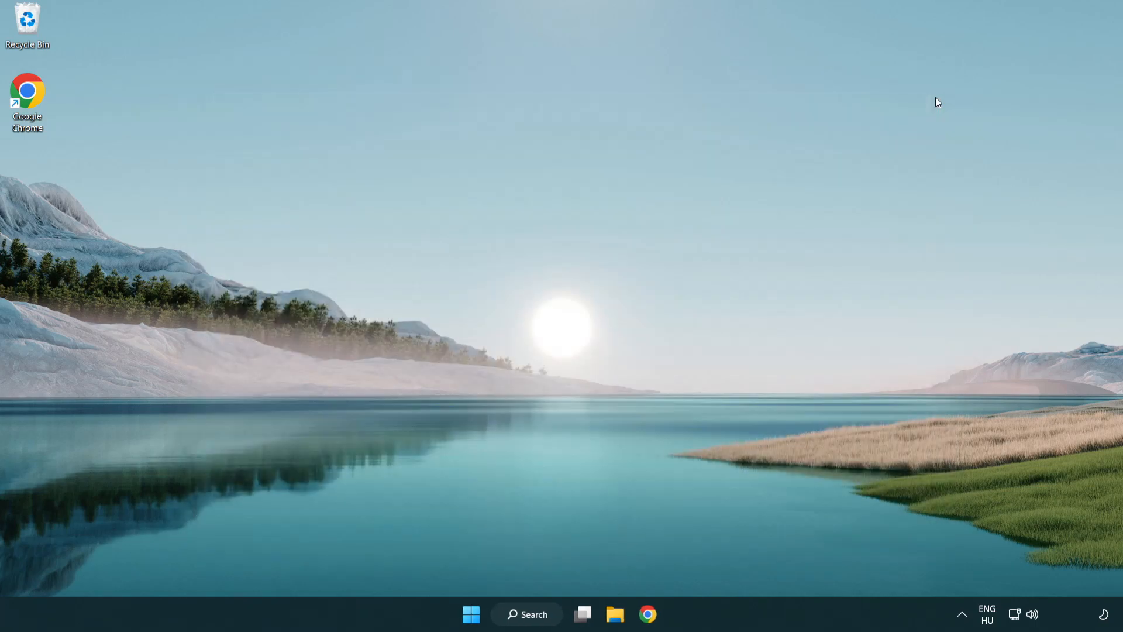
Switch to Chrome and download the DirectX End-User Runtime Web Installer in English from the Microsoft Download Center page.
{"action": "left_click", "coordinate": [651, 615]}
{"action": "scroll", "coordinate": [468, 507], "scroll_direction": "up", "scroll_amount": 5}
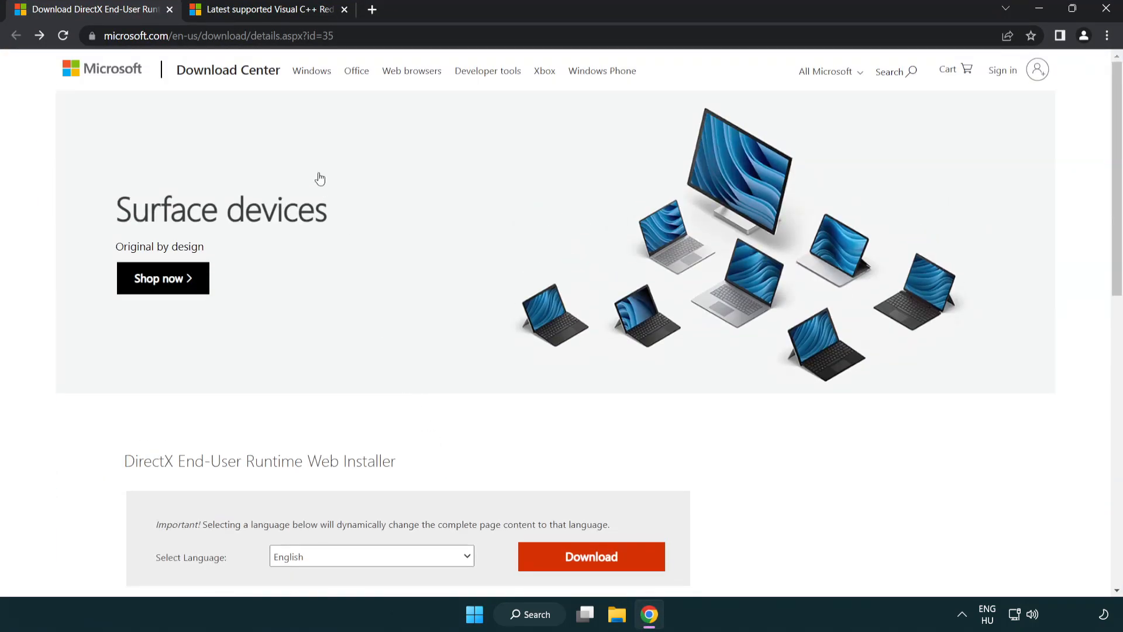
{"action": "left_click", "coordinate": [282, 36]}
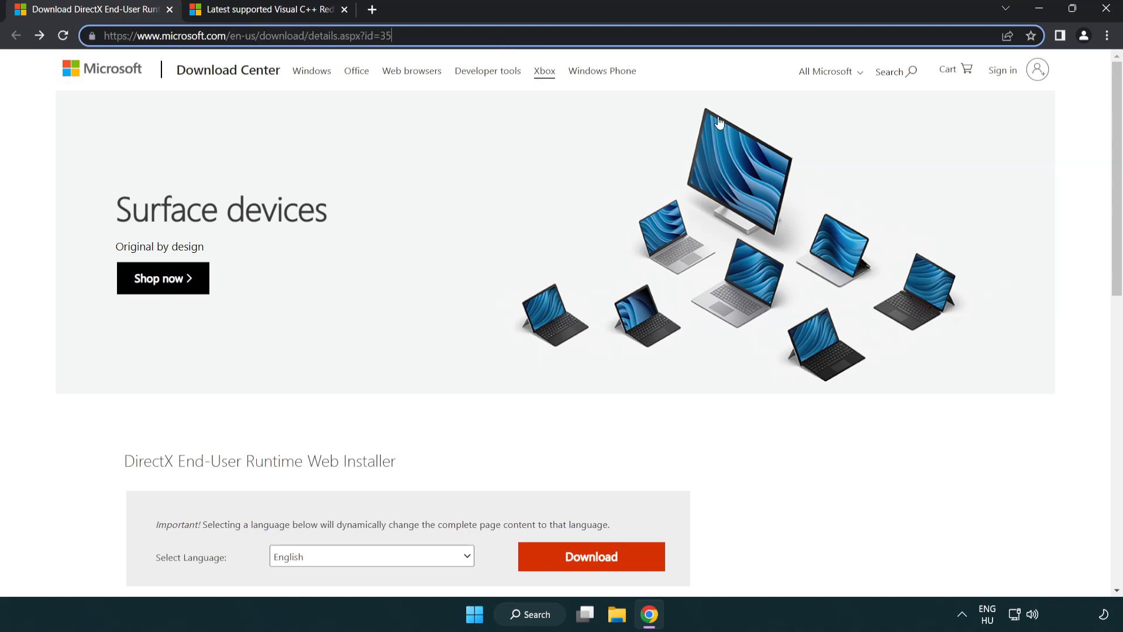
{"action": "left_click", "coordinate": [1068, 252]}
{"action": "left_click_drag", "start_coordinate": [1115, 255], "coordinate": [1116, 321]}
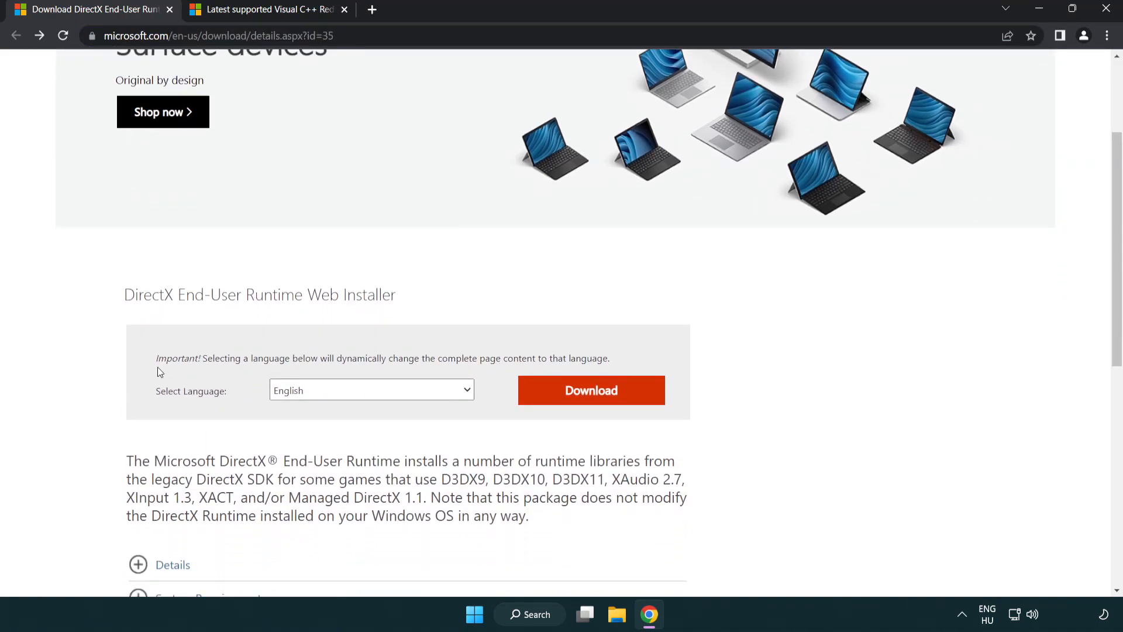
{"action": "left_click", "coordinate": [596, 402]}
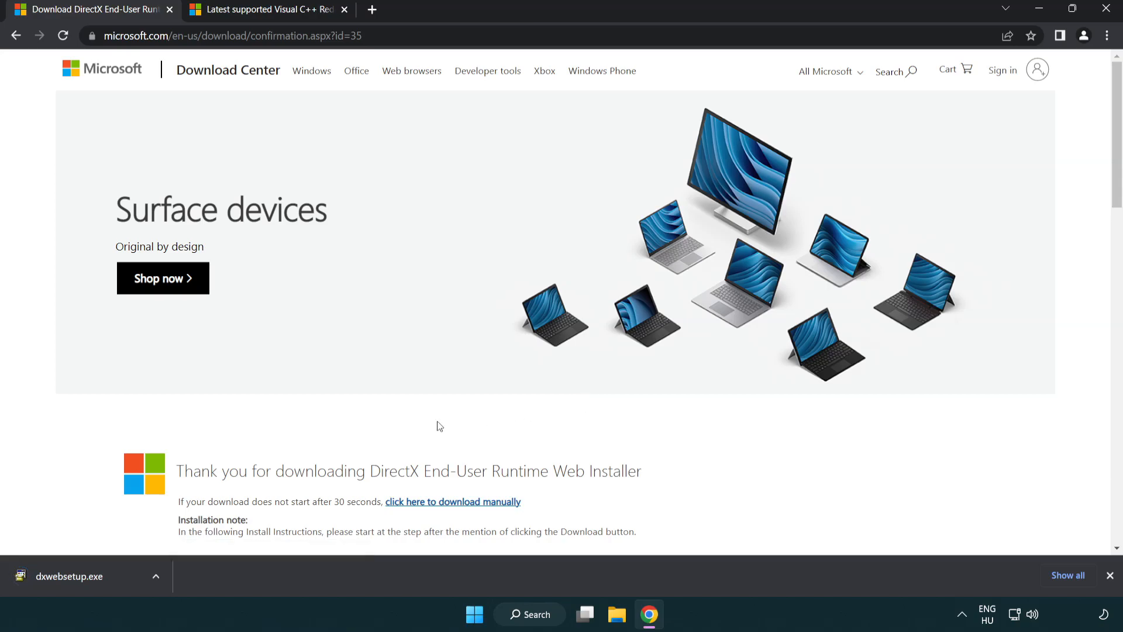
Run the downloaded dxwebsetup.exe, accept the license agreement and go through the DirectX setup wizard to the end.
{"action": "left_click", "coordinate": [73, 578]}
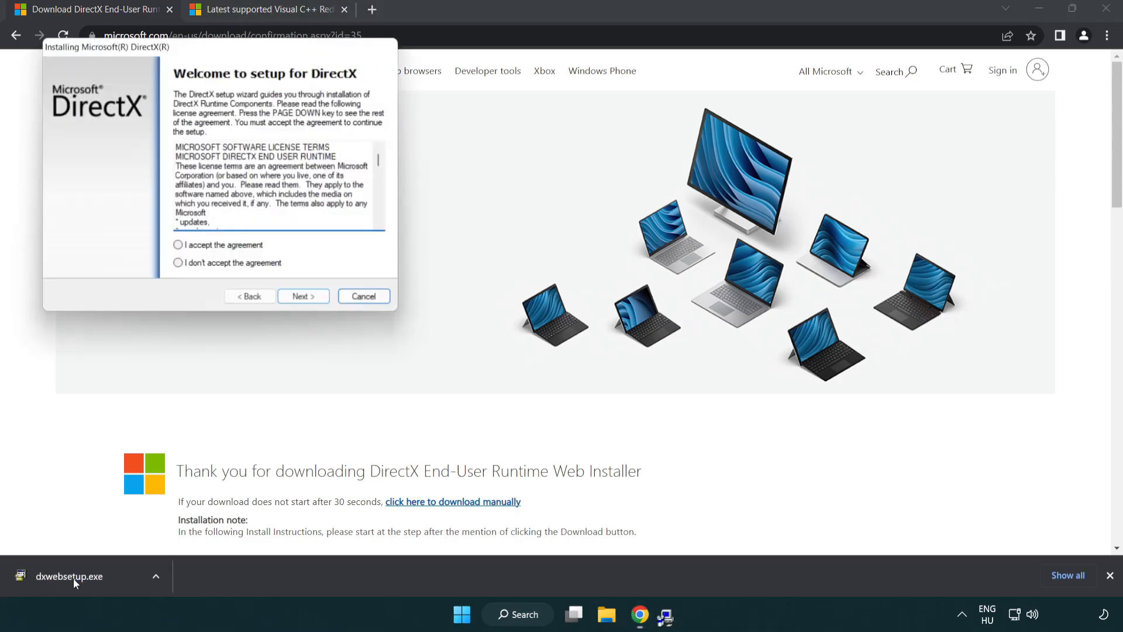
{"action": "left_click_drag", "start_coordinate": [171, 54], "coordinate": [494, 177]}
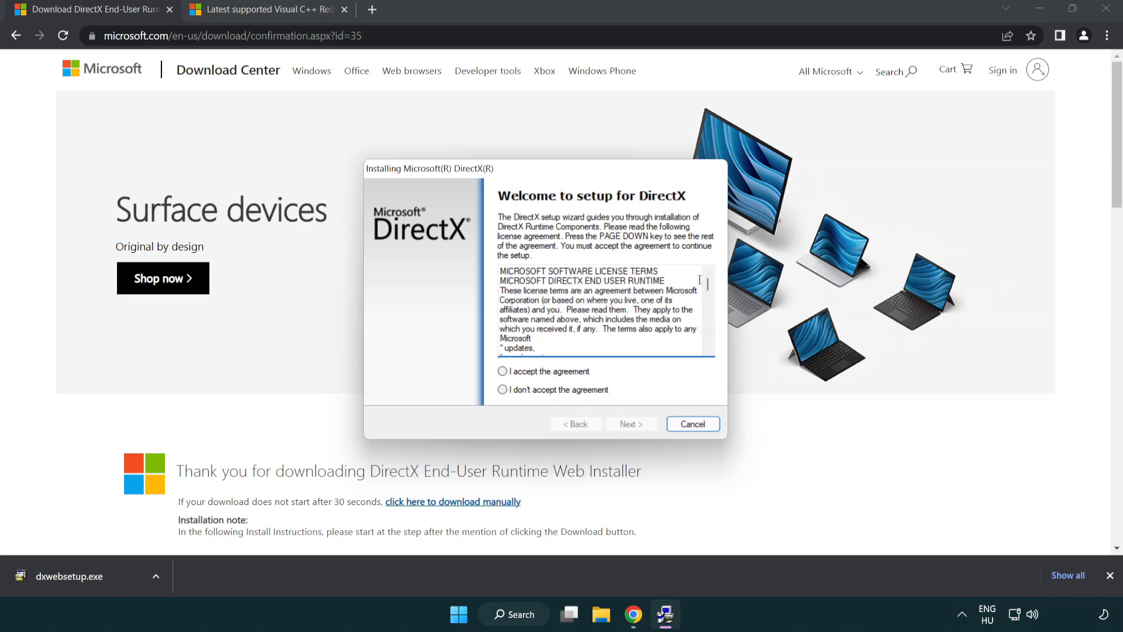
{"action": "left_click_drag", "start_coordinate": [708, 286], "coordinate": [702, 367]}
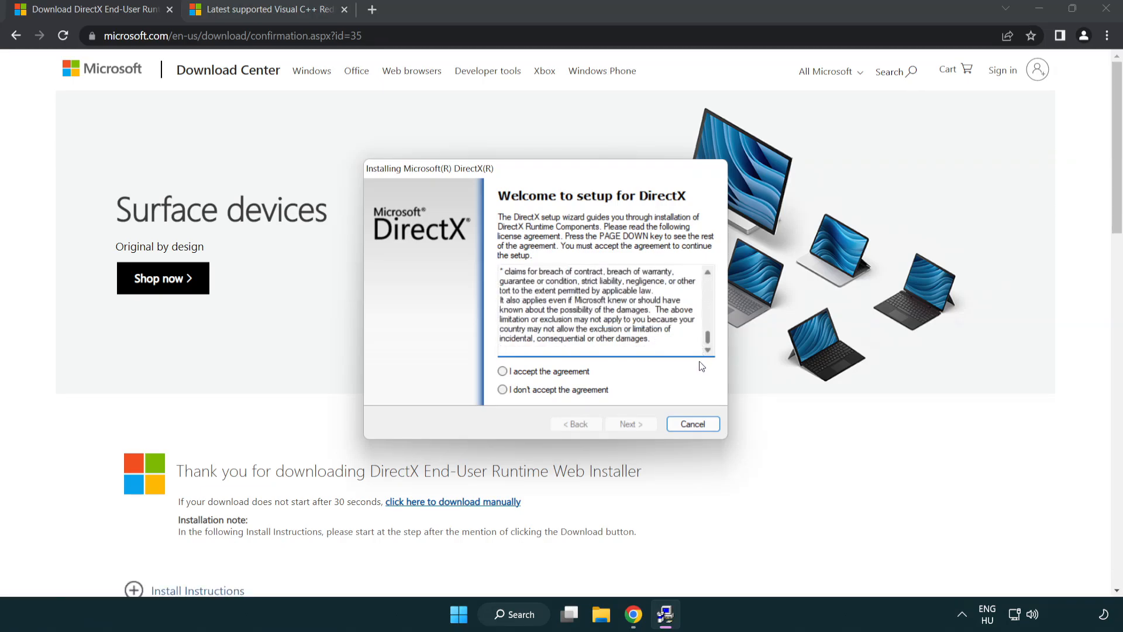
{"action": "left_click", "coordinate": [507, 374]}
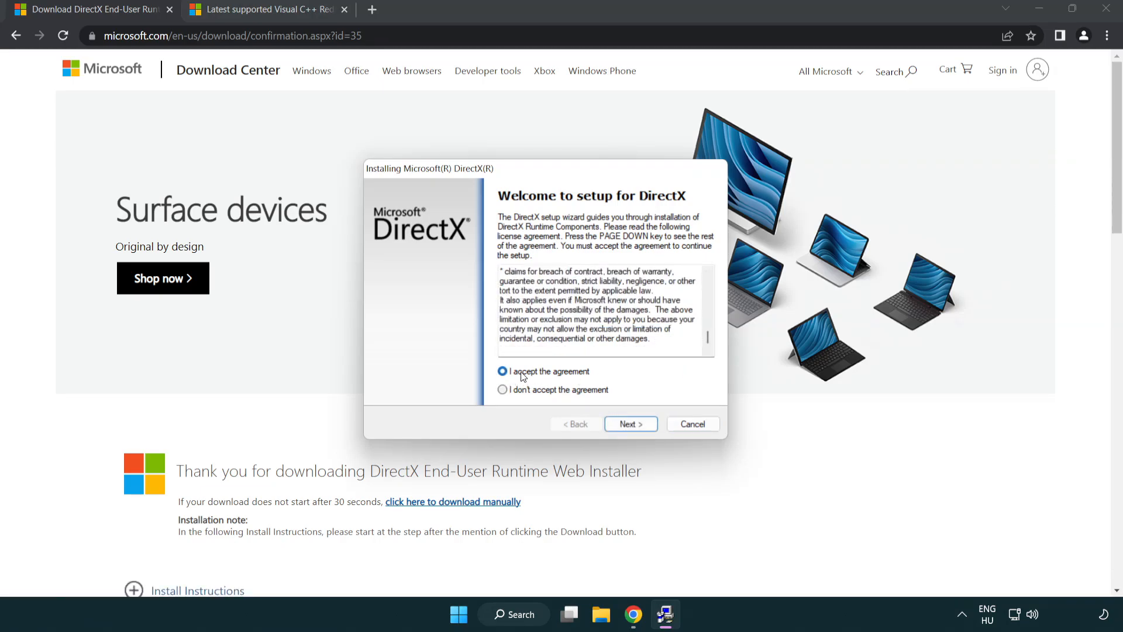
{"action": "left_click", "coordinate": [633, 426]}
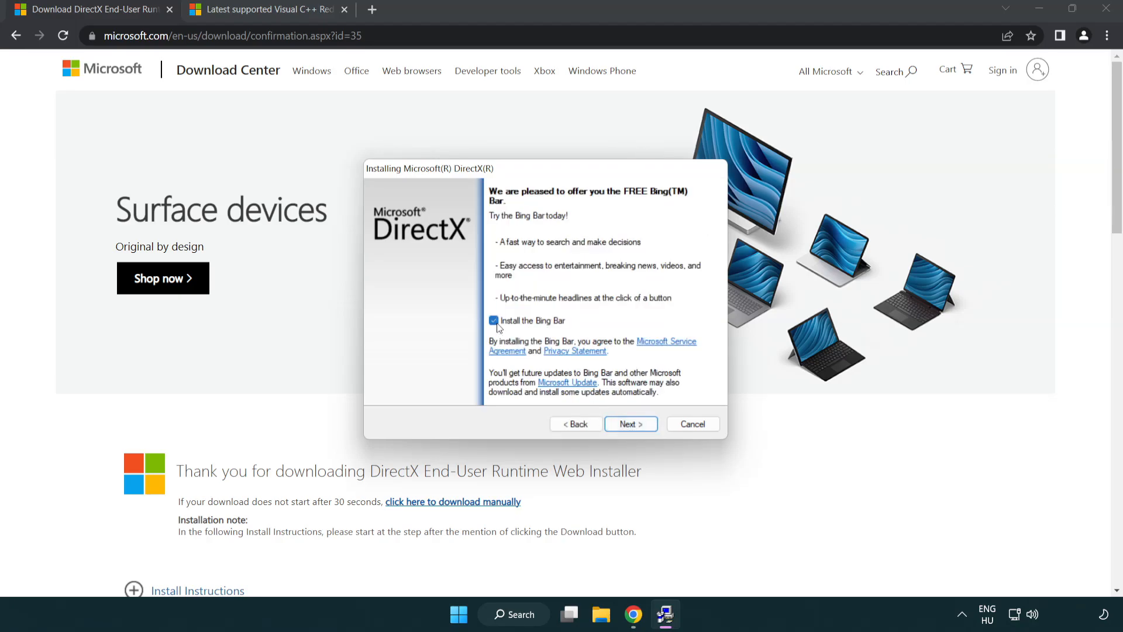
{"action": "left_click", "coordinate": [637, 426]}
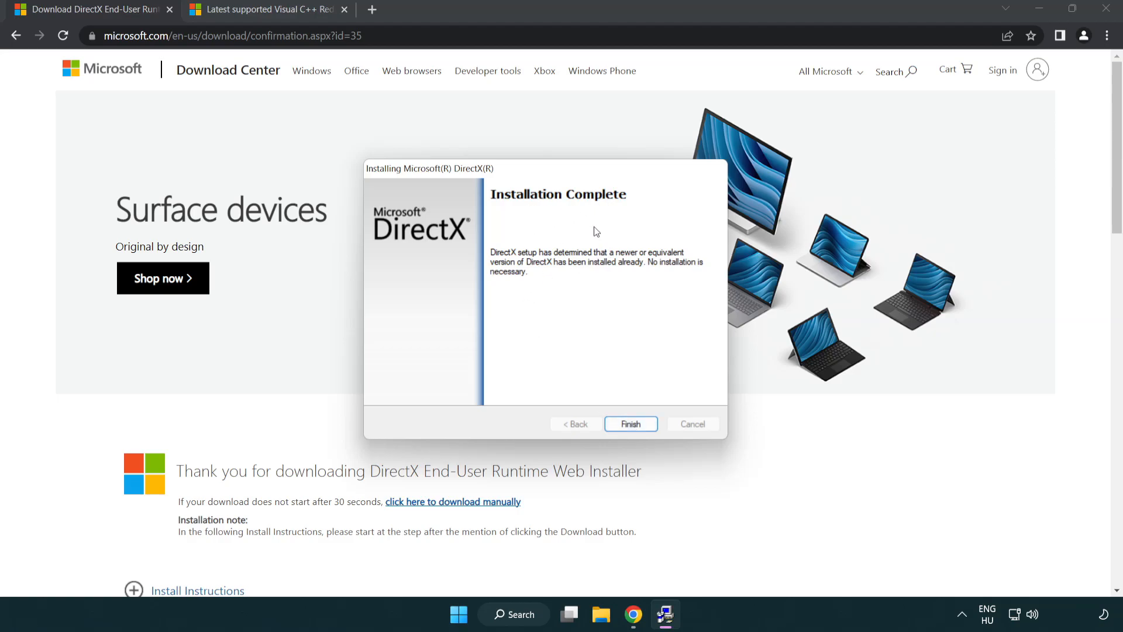
{"action": "left_click", "coordinate": [631, 424]}
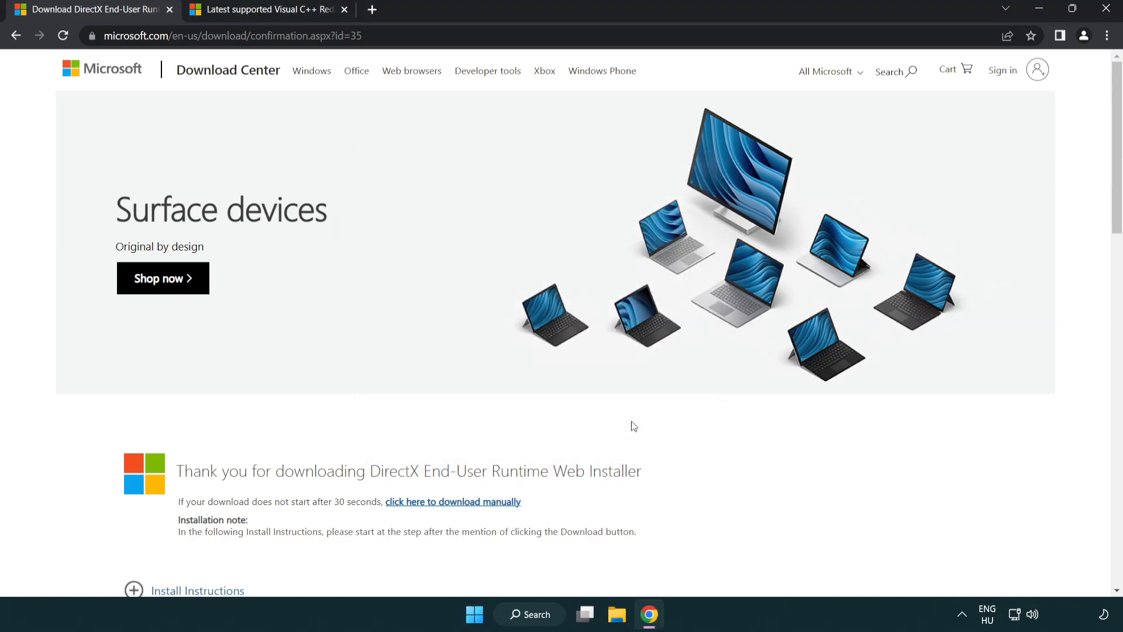
Close the DirectX page and download the ARM64, X86 and X64 Visual C++ Redistributable packages for Visual Studio 2015–2022.
{"action": "left_click", "coordinate": [170, 10]}
{"action": "left_click", "coordinate": [462, 37]}
{"action": "left_click", "coordinate": [601, 38]}
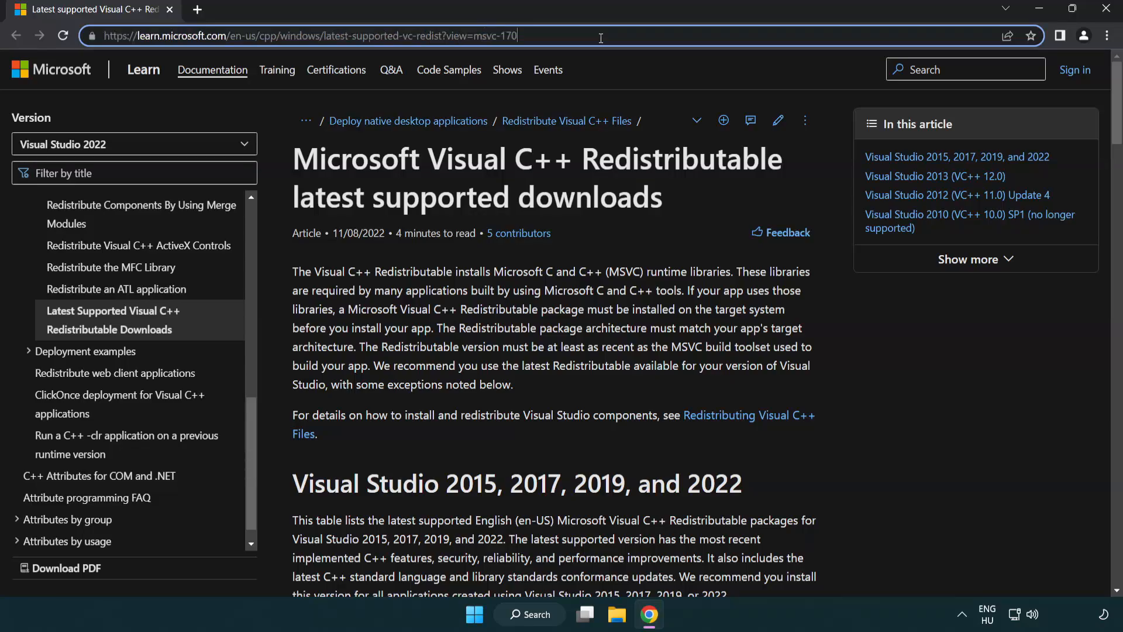
{"action": "left_click", "coordinate": [578, 188]}
{"action": "scroll", "coordinate": [580, 197], "scroll_direction": "down", "scroll_amount": 1}
{"action": "scroll", "coordinate": [579, 197], "scroll_direction": "down", "scroll_amount": 1}
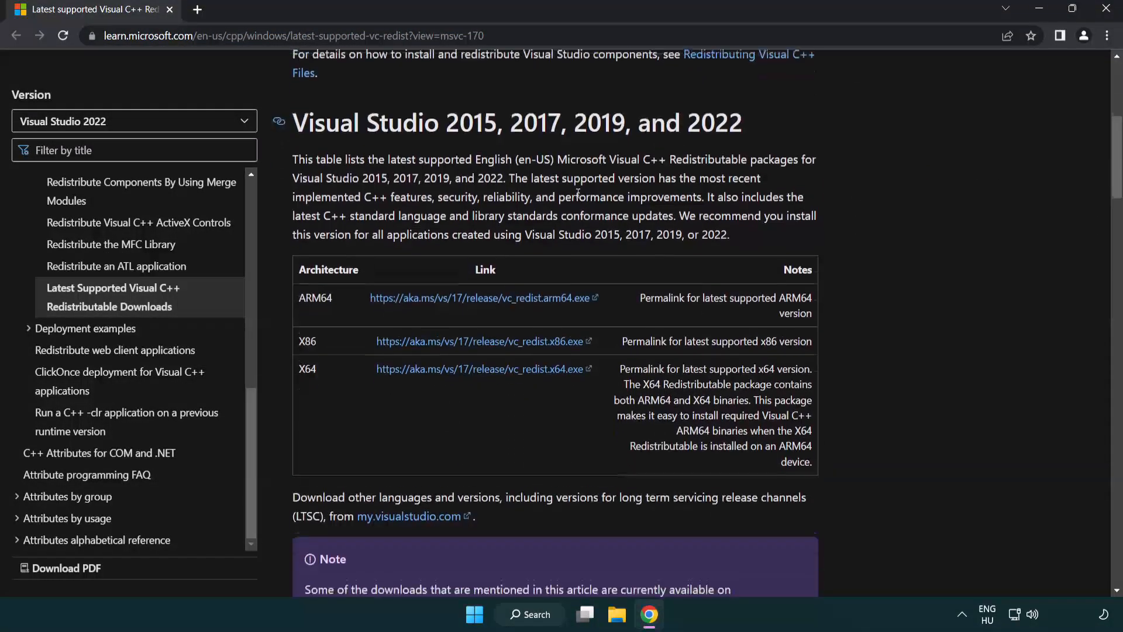
{"action": "left_click", "coordinate": [451, 295]}
{"action": "left_click", "coordinate": [466, 339]}
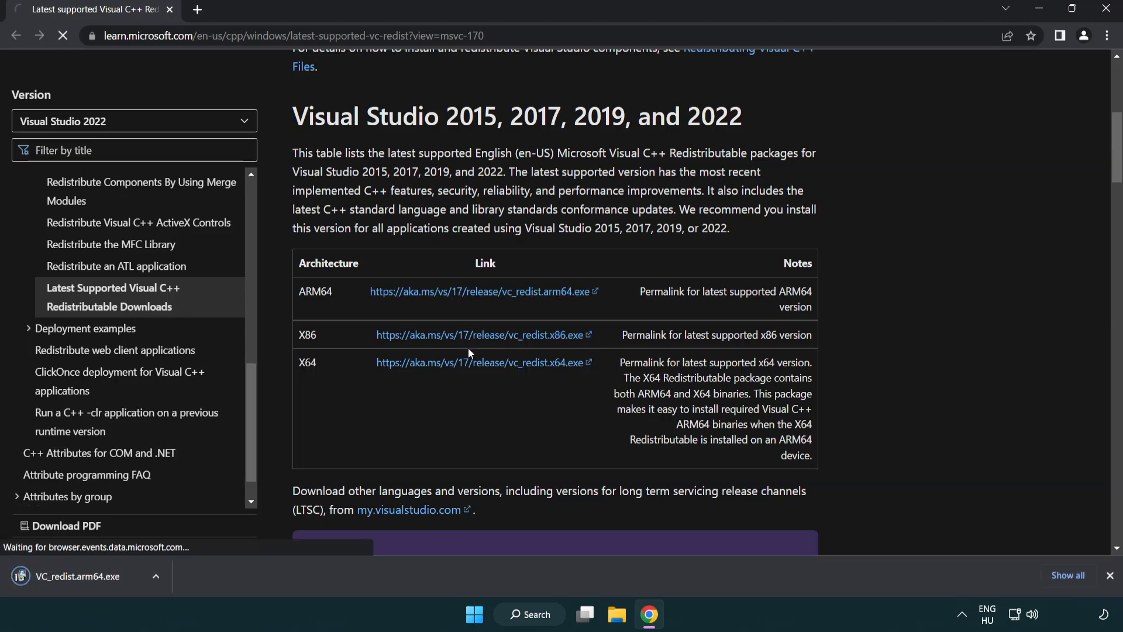
{"action": "left_click", "coordinate": [468, 365]}
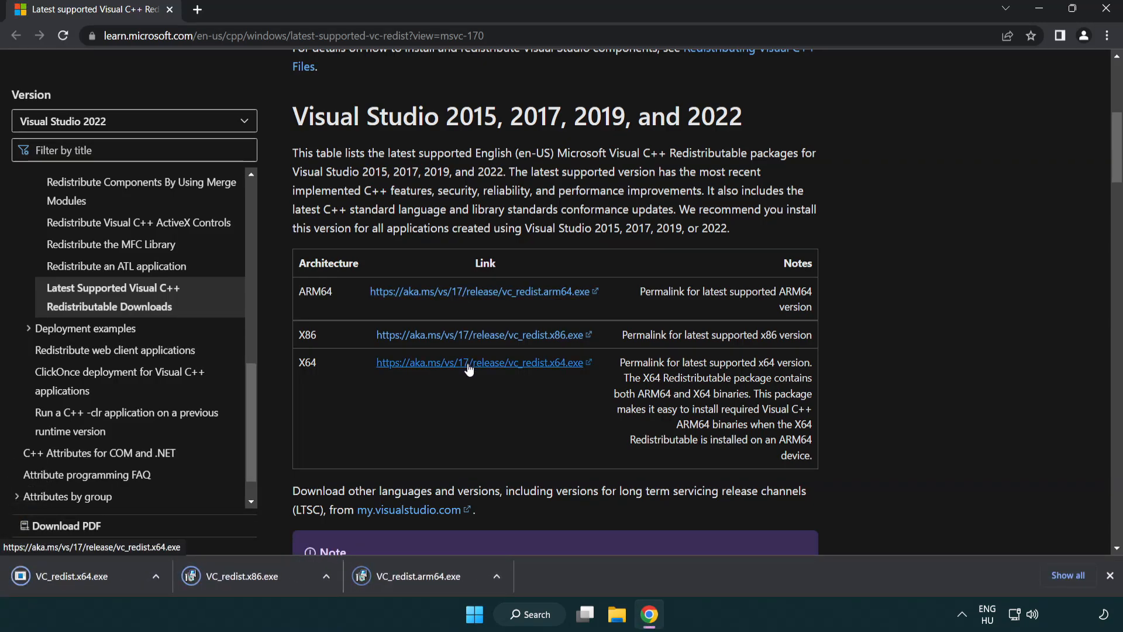
Run VC_redist.arm64.exe, agree to the license terms, start the installation and close the installer.
{"action": "left_click", "coordinate": [430, 585]}
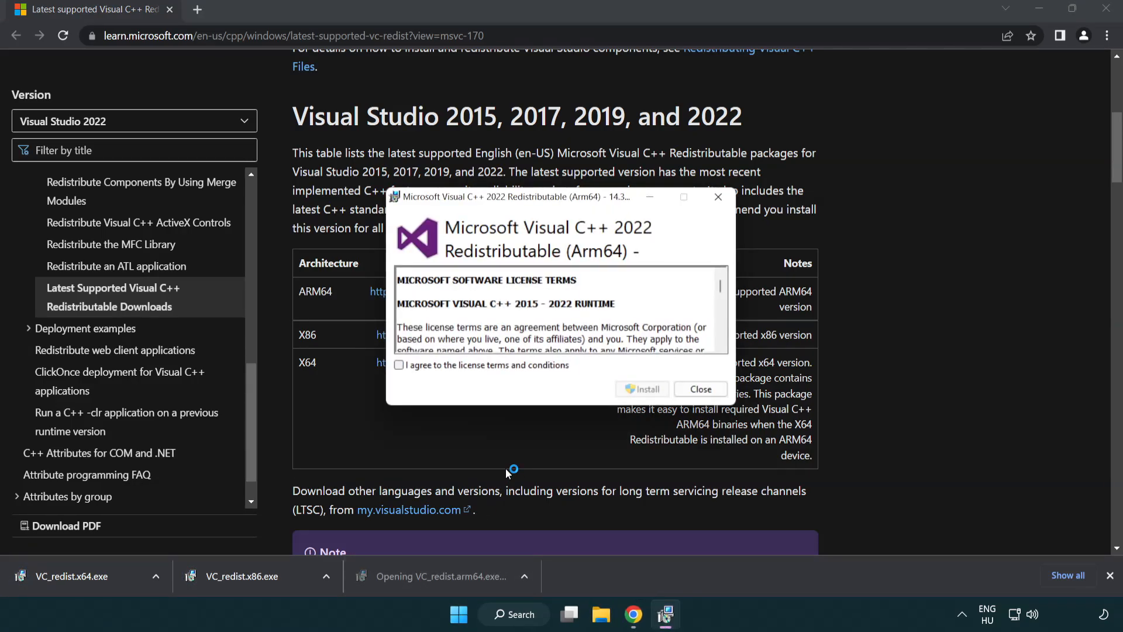
{"action": "left_click_drag", "start_coordinate": [722, 287], "coordinate": [729, 346]}
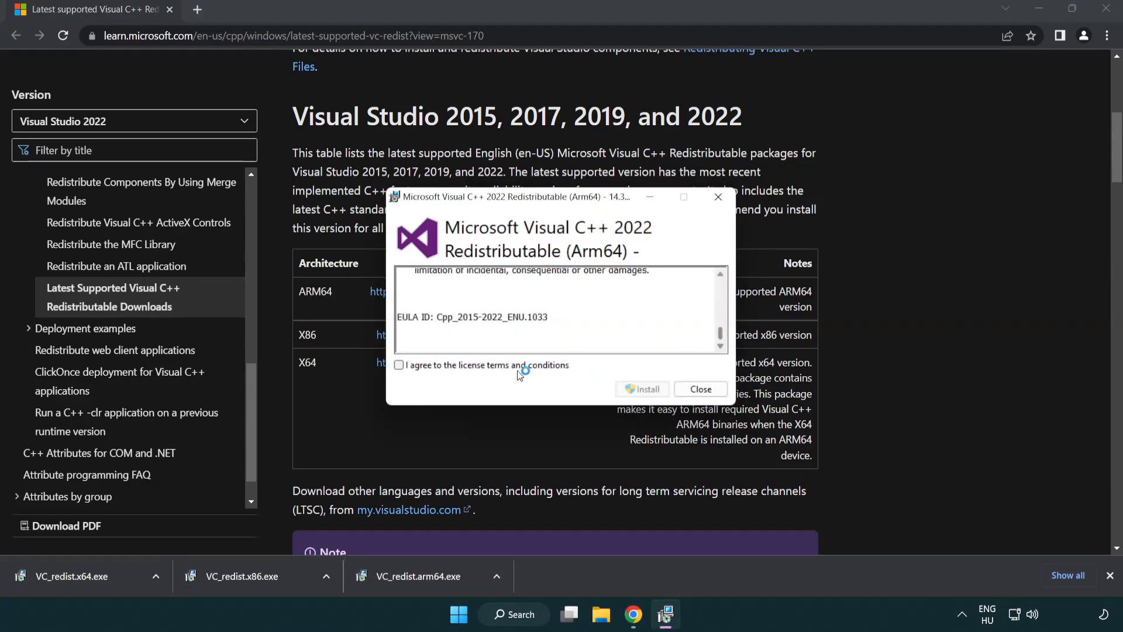
{"action": "left_click", "coordinate": [403, 364]}
{"action": "left_click", "coordinate": [626, 389]}
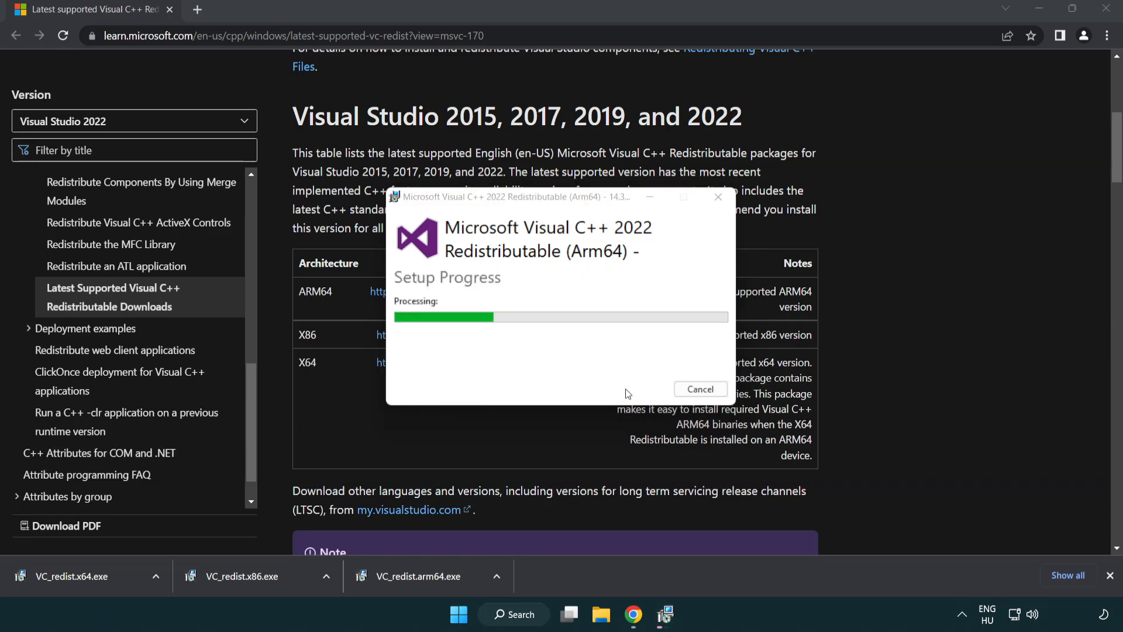
{"action": "left_click", "coordinate": [701, 389]}
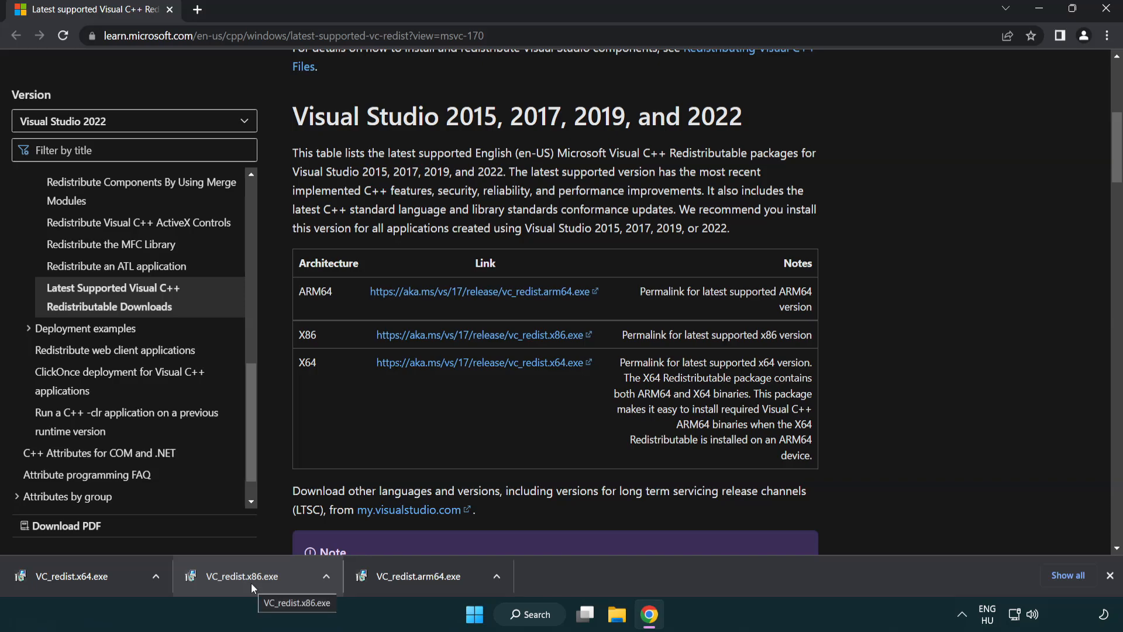
Install the x86 and x64 Visual C++ Redistributables from the downloaded files without restarting, and close the browser.
{"action": "left_click", "coordinate": [251, 583]}
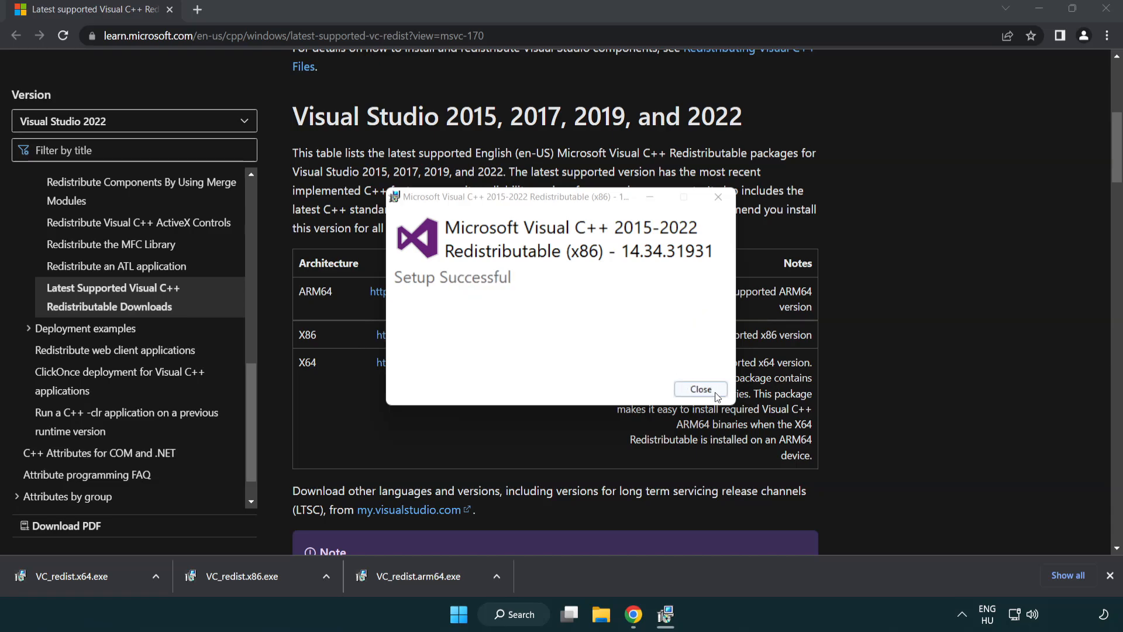
{"action": "left_click", "coordinate": [701, 389]}
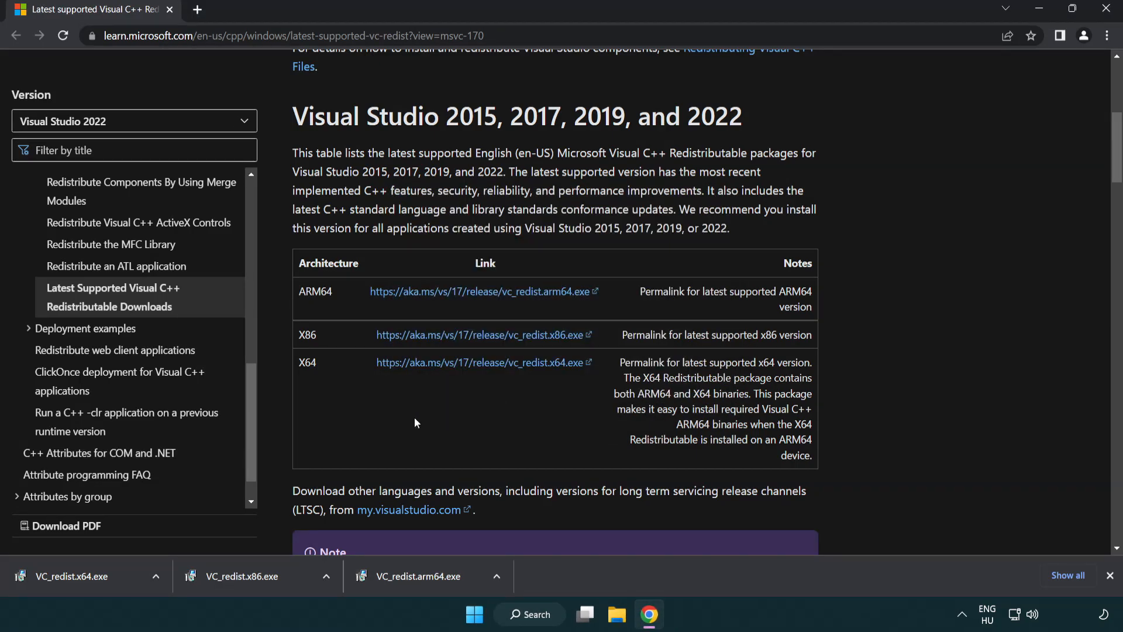
{"action": "left_click", "coordinate": [84, 576]}
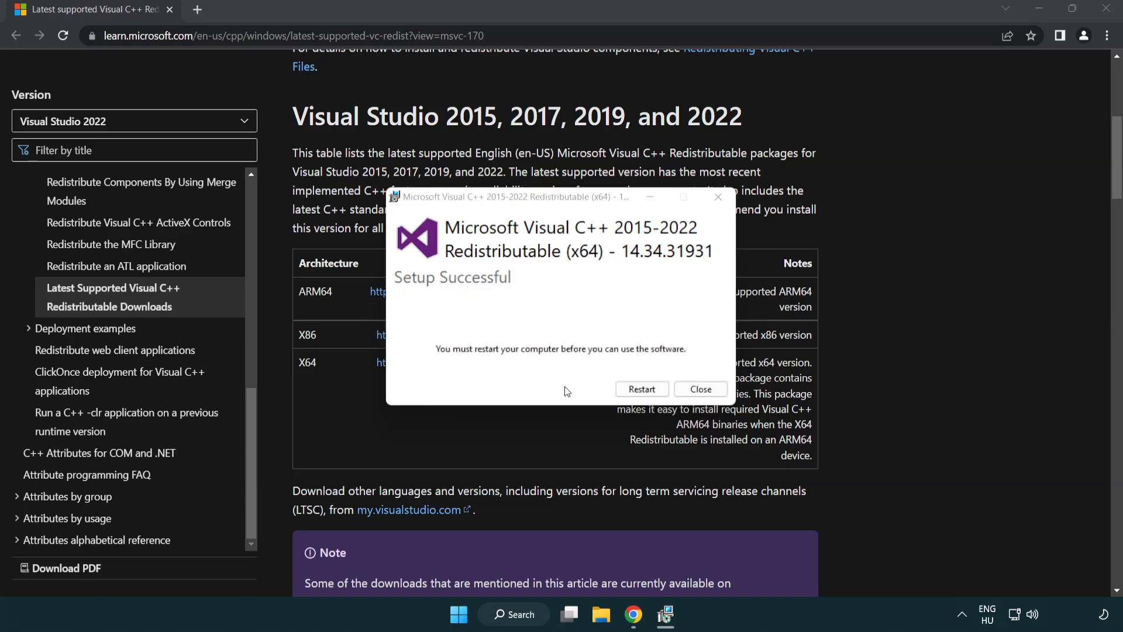
{"action": "left_click", "coordinate": [711, 391]}
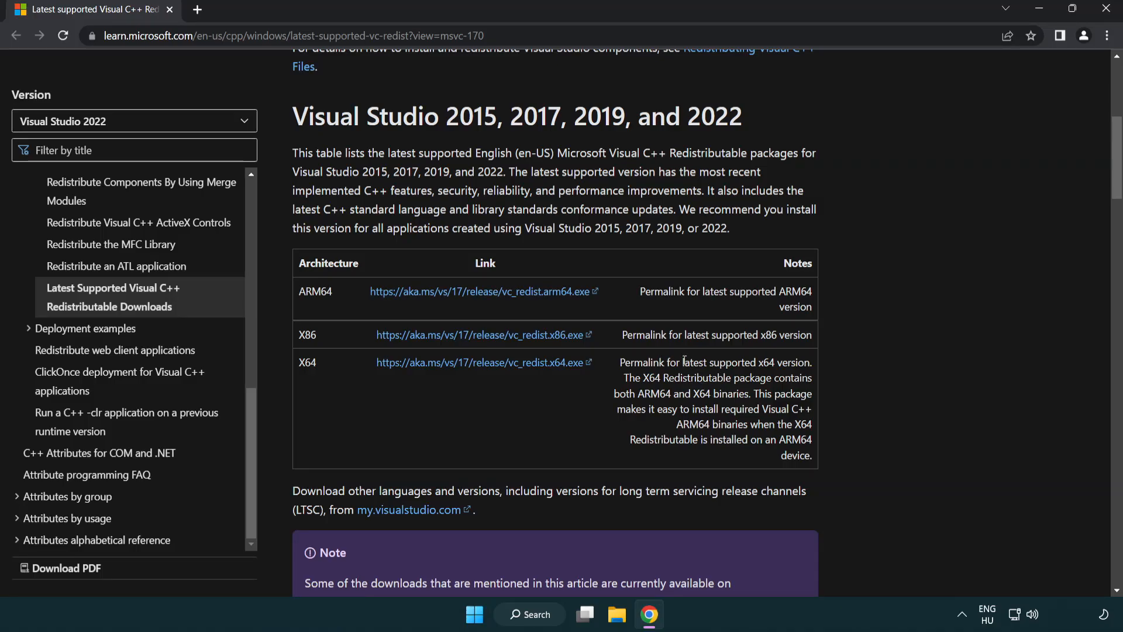
{"action": "left_click", "coordinate": [1106, 10]}
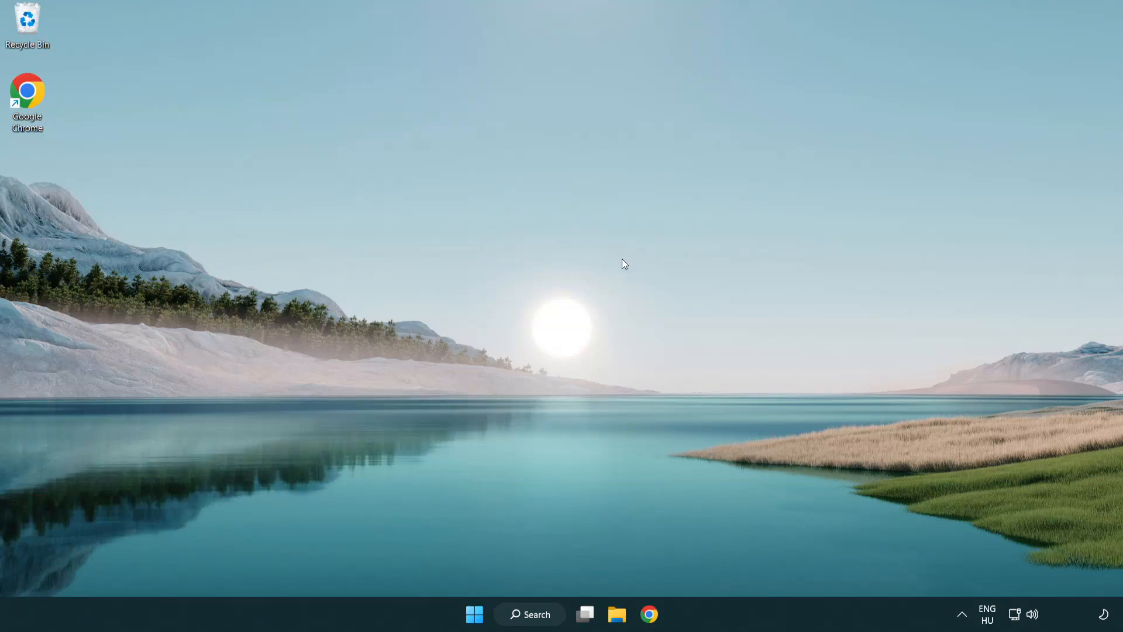
Search Windows for cmd, run Command Prompt as administrator and move its window toward the middle of the desktop.
{"action": "left_click", "coordinate": [524, 612]}
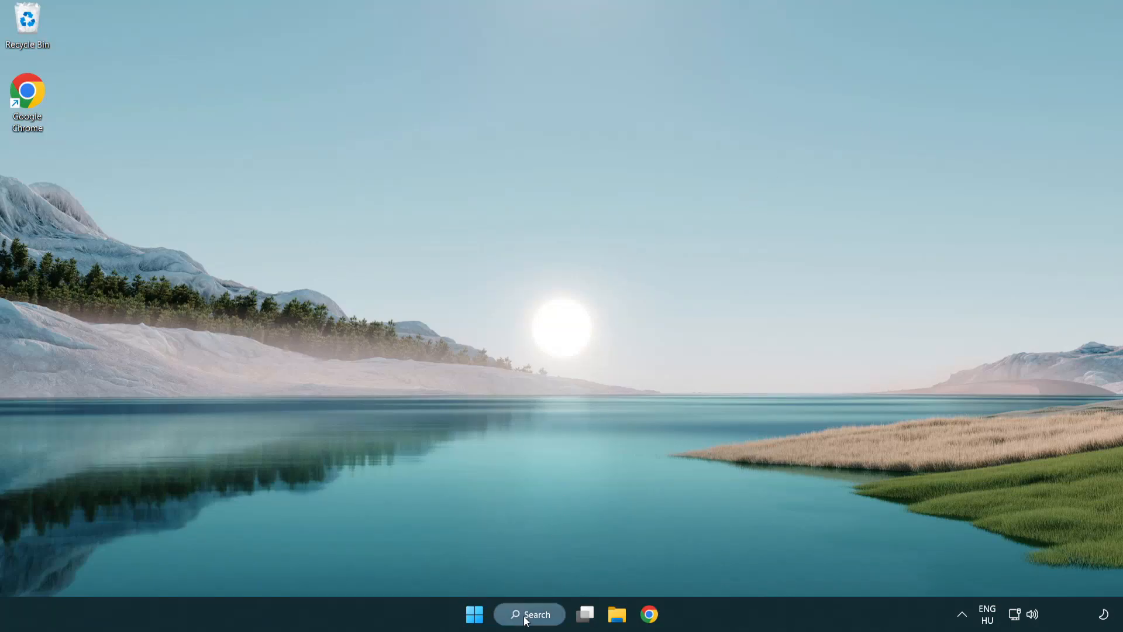
{"action": "type", "text": "cmd"}
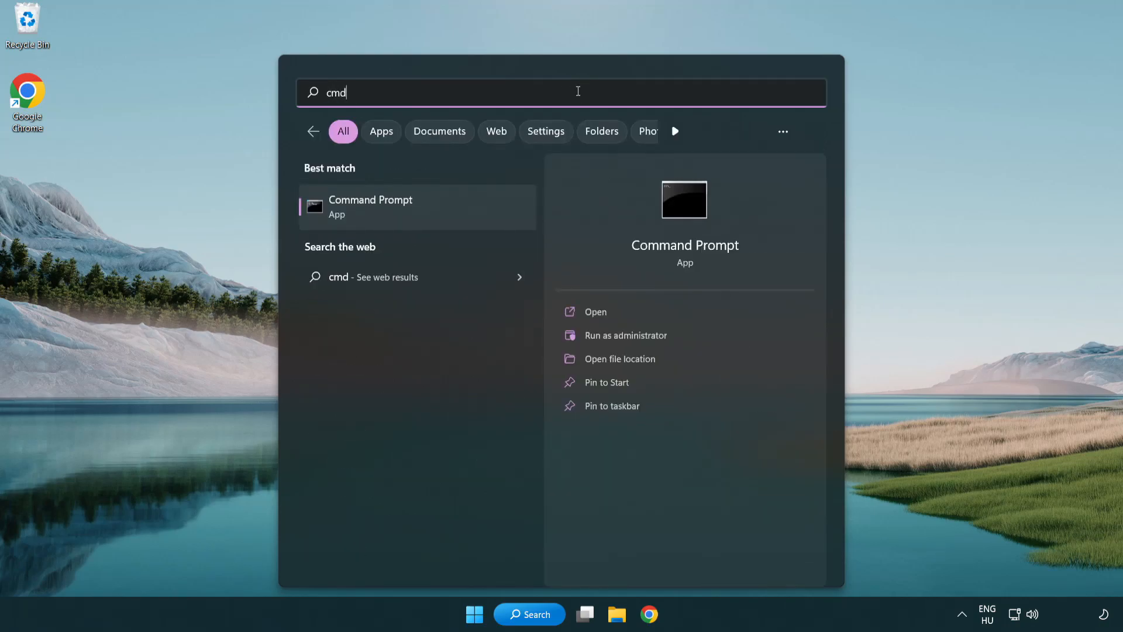
{"action": "right_click", "coordinate": [430, 213]}
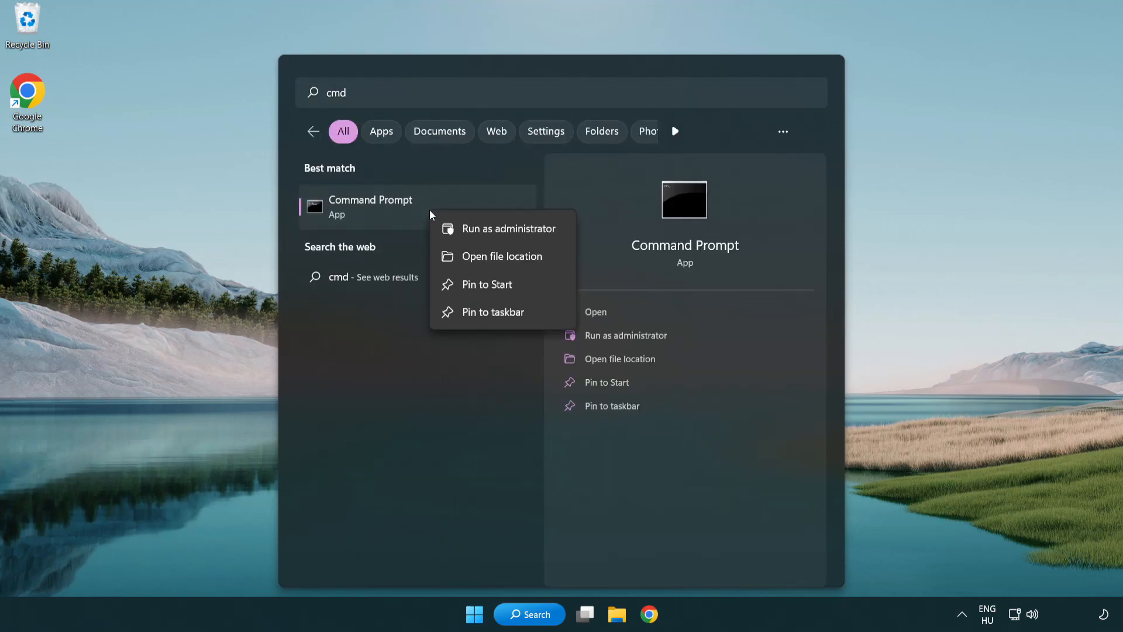
{"action": "left_click", "coordinate": [507, 228]}
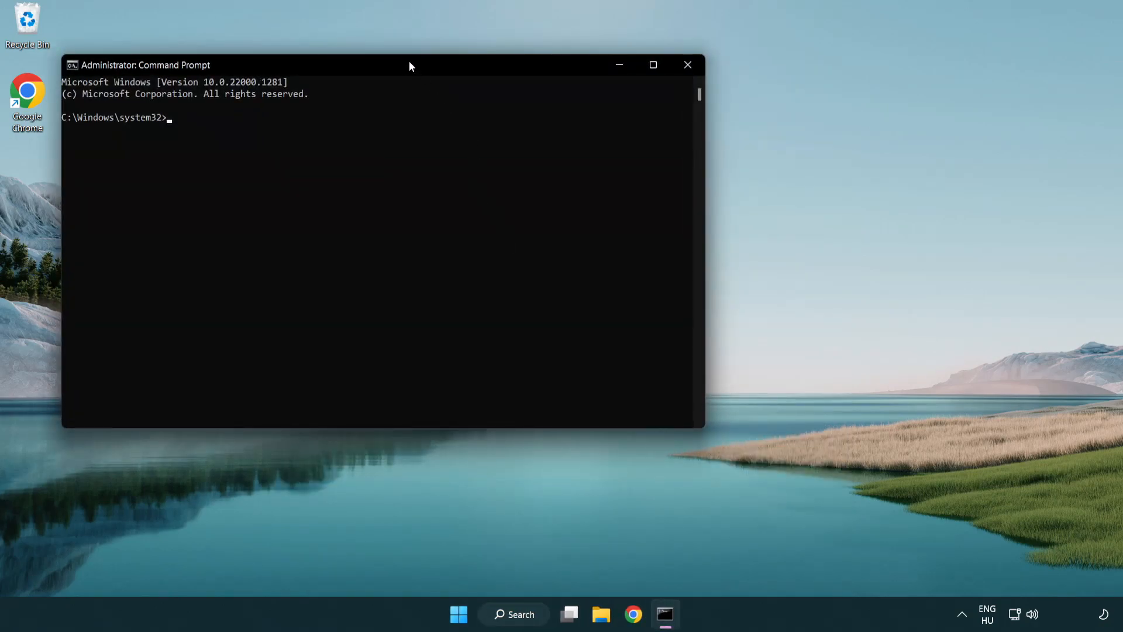
{"action": "left_click_drag", "start_coordinate": [402, 65], "coordinate": [564, 113]}
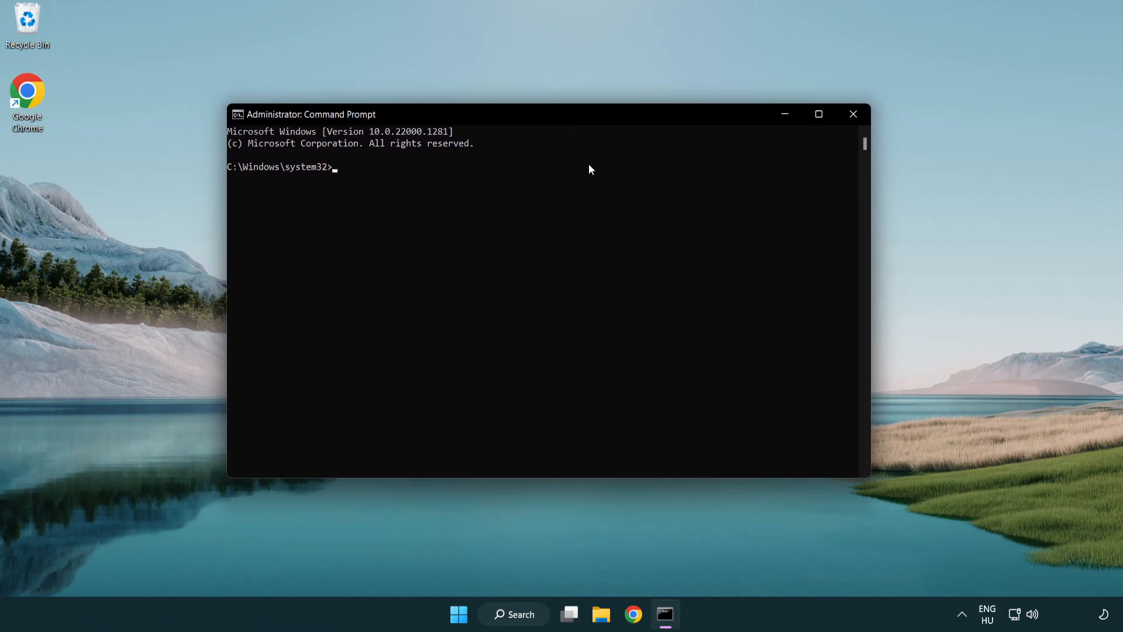
Run the system file scan with sfc /scannow and close Command Prompt once it completes.
{"action": "type", "text": "sfc"}
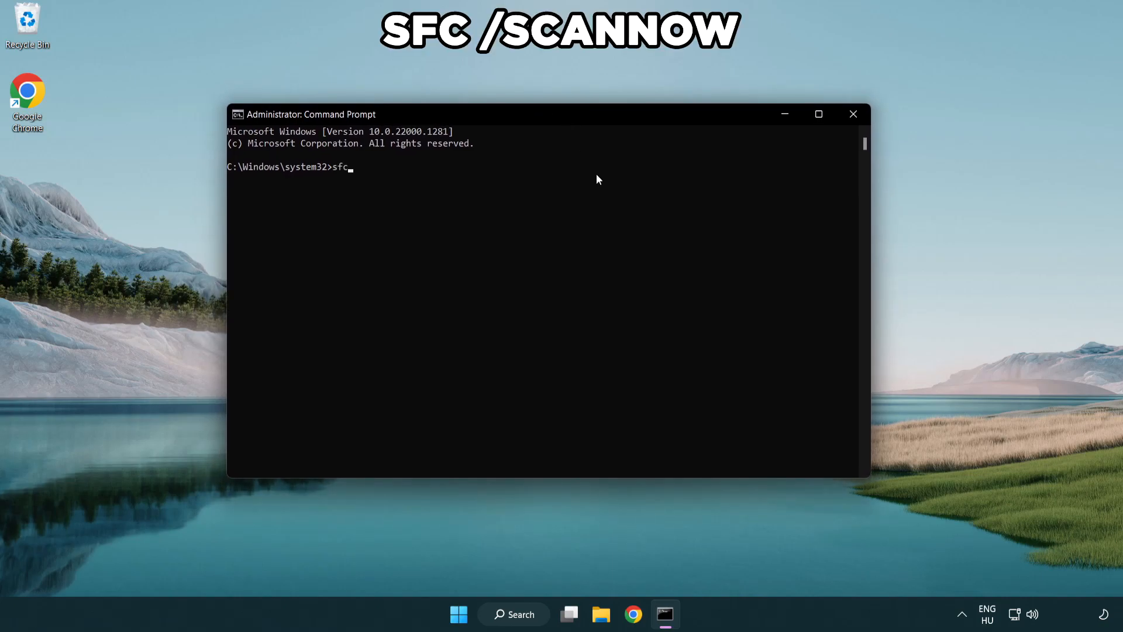
{"action": "type", "text": " /scannow"}
{"action": "key", "text": "Return"}
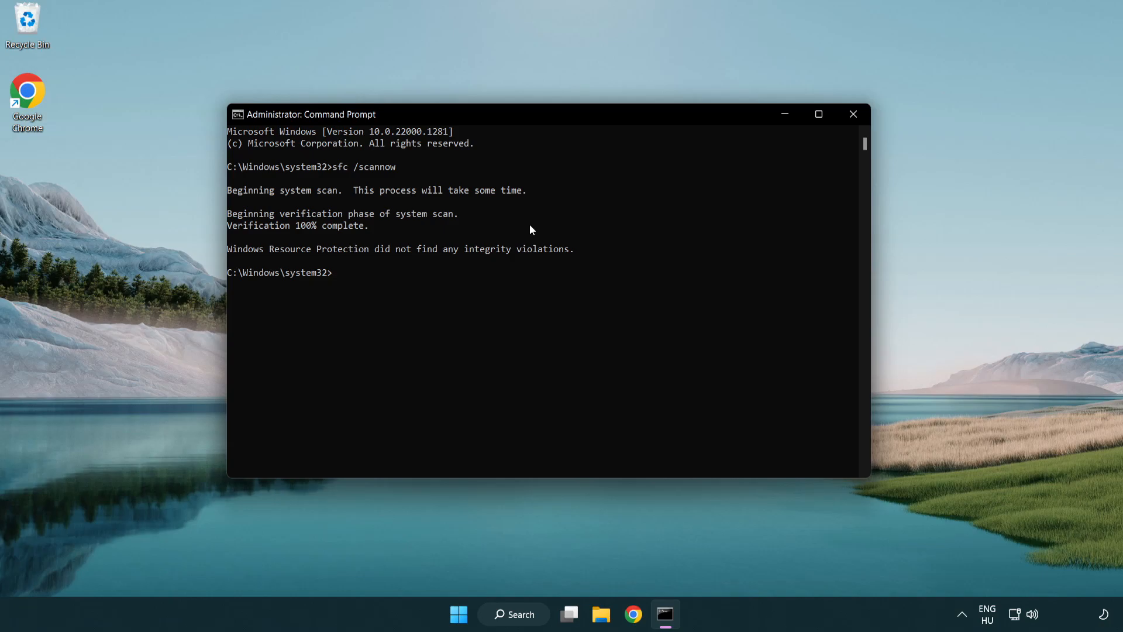
{"action": "left_click", "coordinate": [858, 119]}
Open the computer's power options.
{"action": "key", "text": "super"}
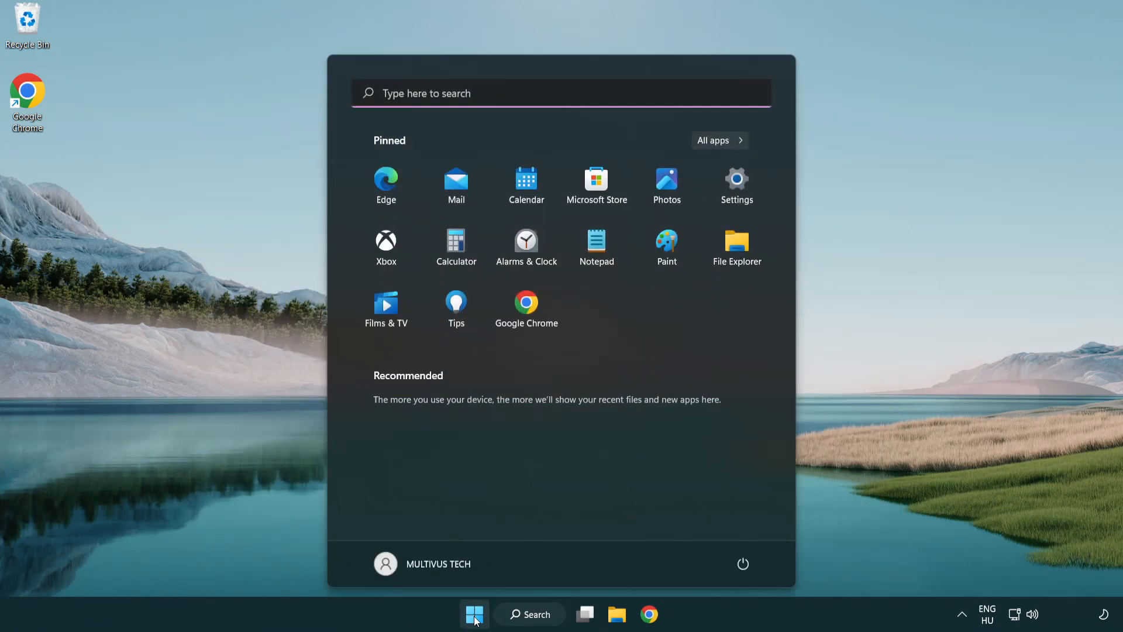
{"action": "left_click", "coordinate": [748, 560]}
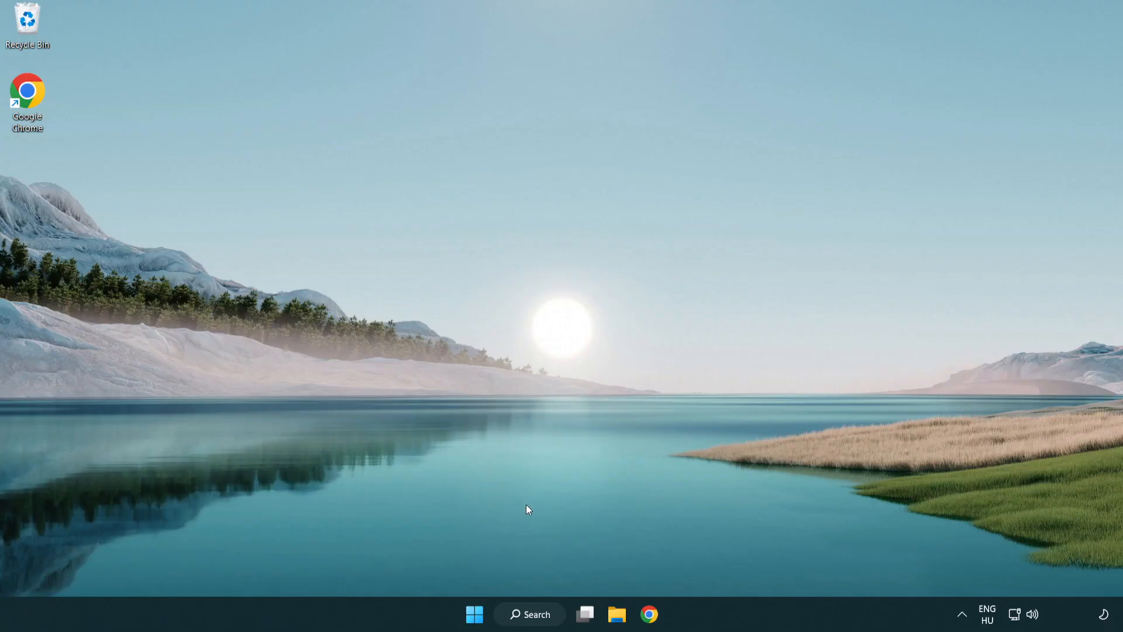
Search Windows for security and open the Windows Security app.
{"action": "left_click", "coordinate": [530, 622]}
{"action": "type", "text": "security"}
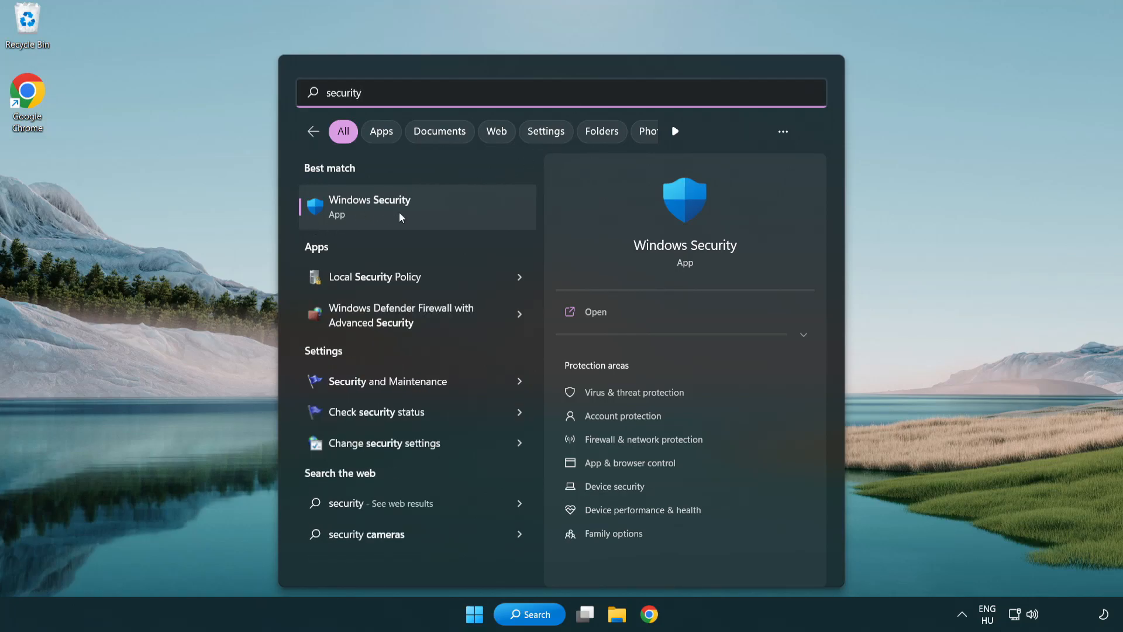
{"action": "left_click", "coordinate": [458, 213]}
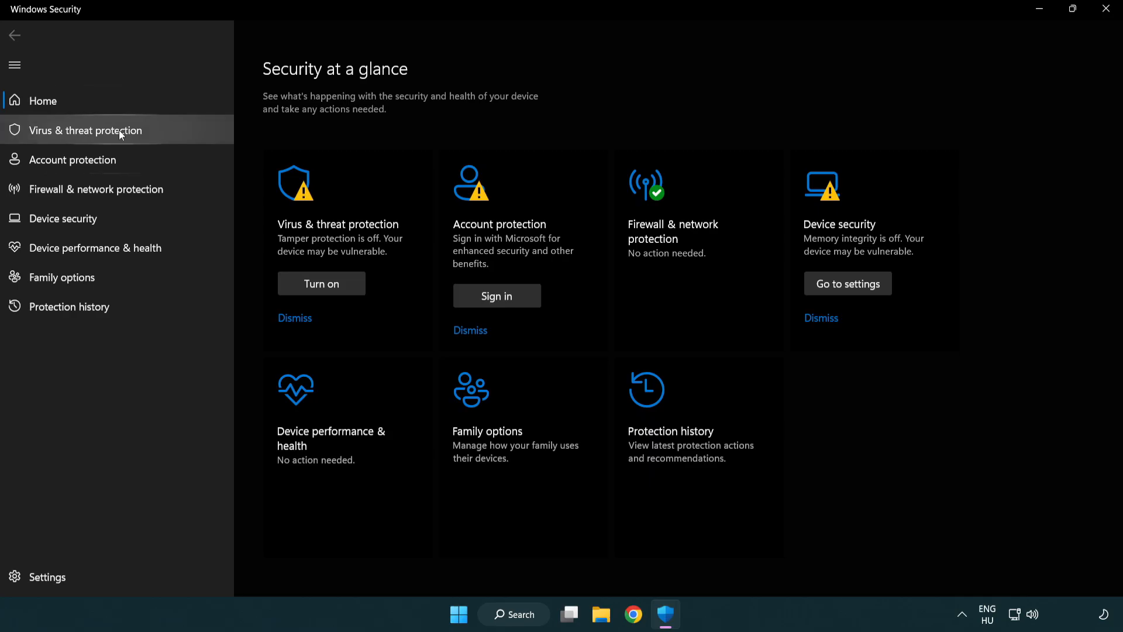
Open the antivirus exclusions list from the virus and threat protection settings.
{"action": "left_click", "coordinate": [170, 132]}
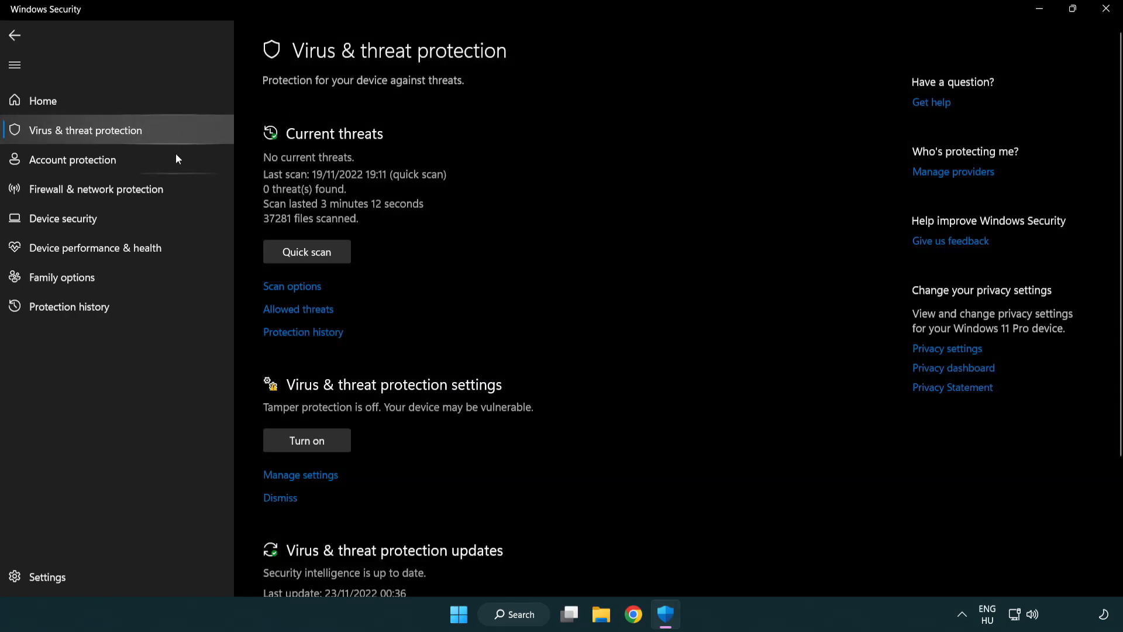
{"action": "scroll", "coordinate": [324, 240], "scroll_direction": "down", "scroll_amount": 1}
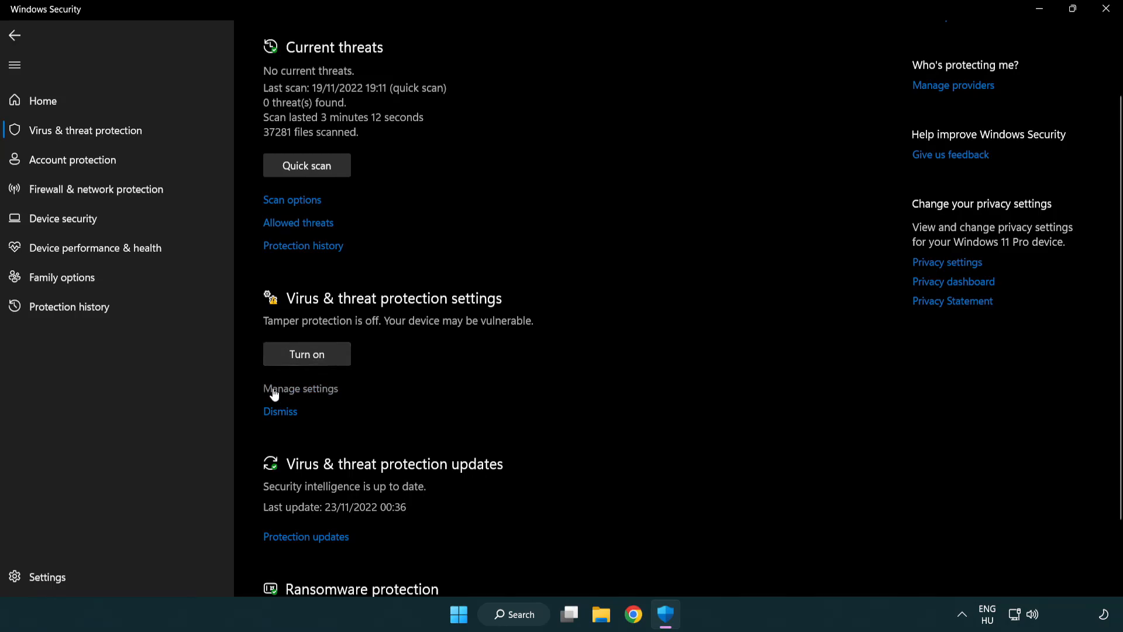
{"action": "left_click", "coordinate": [298, 389]}
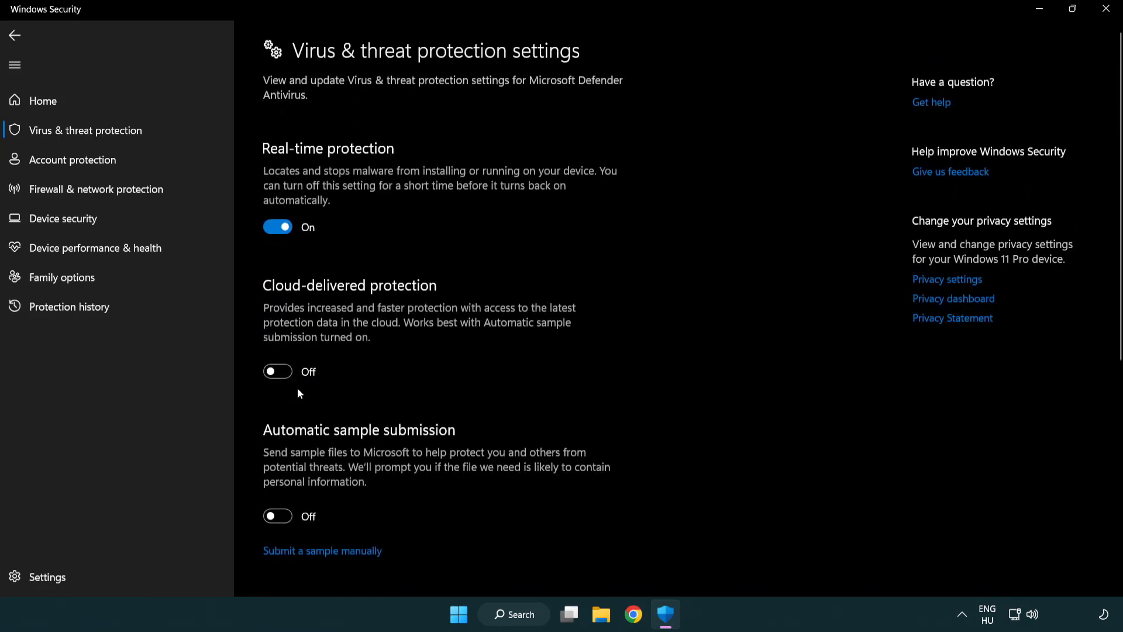
{"action": "scroll", "coordinate": [298, 389], "scroll_direction": "down", "scroll_amount": 5}
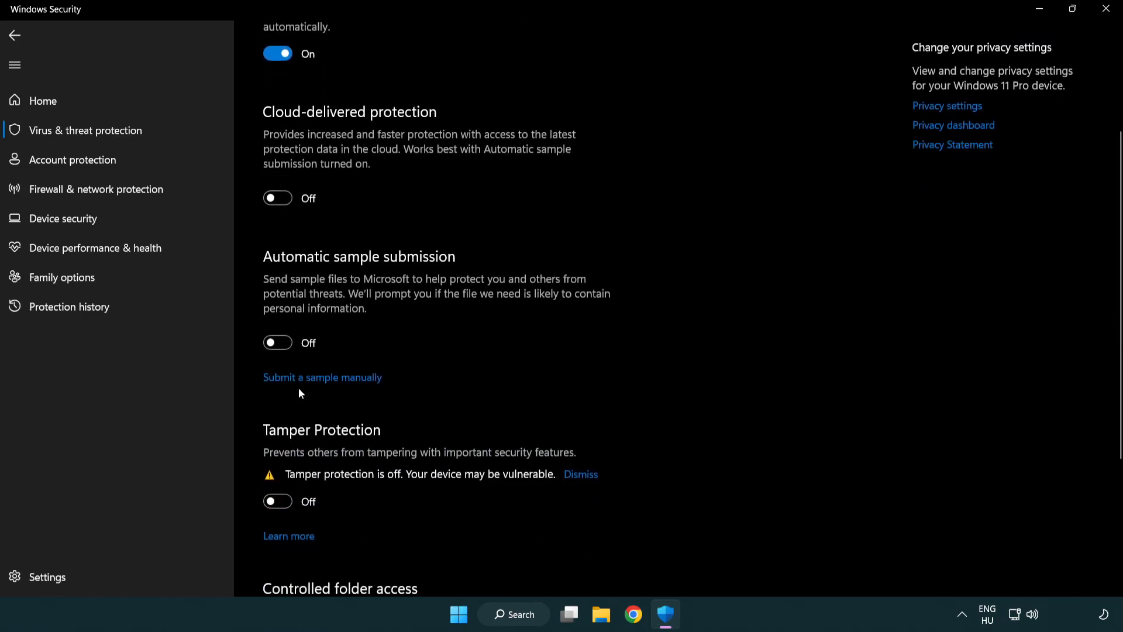
{"action": "scroll", "coordinate": [300, 388], "scroll_direction": "down", "scroll_amount": 1}
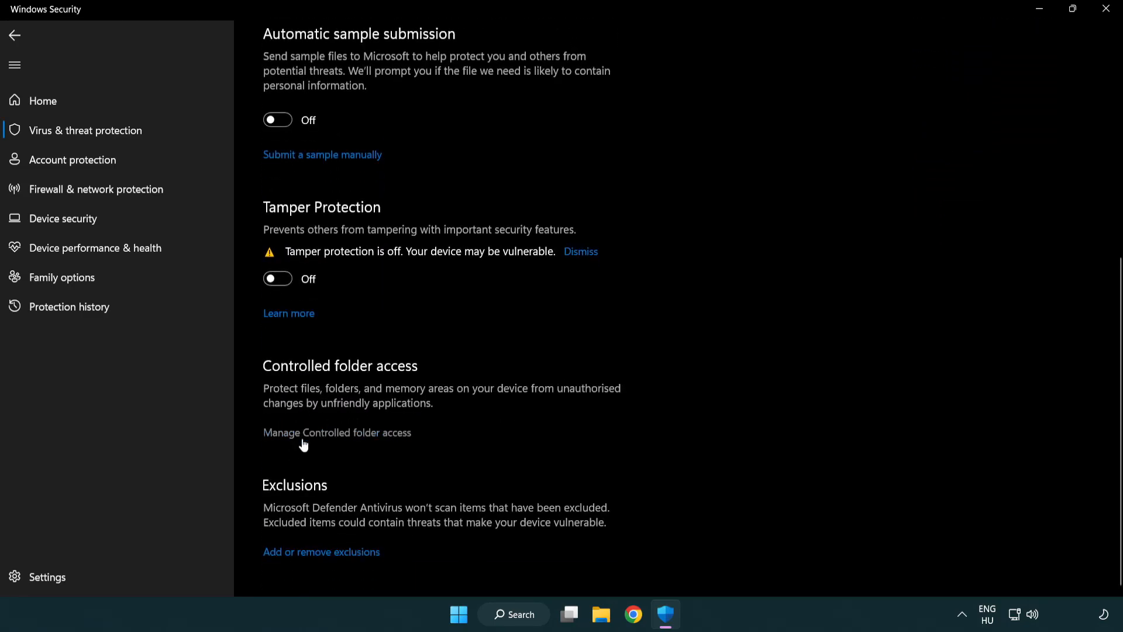
{"action": "left_click", "coordinate": [326, 553]}
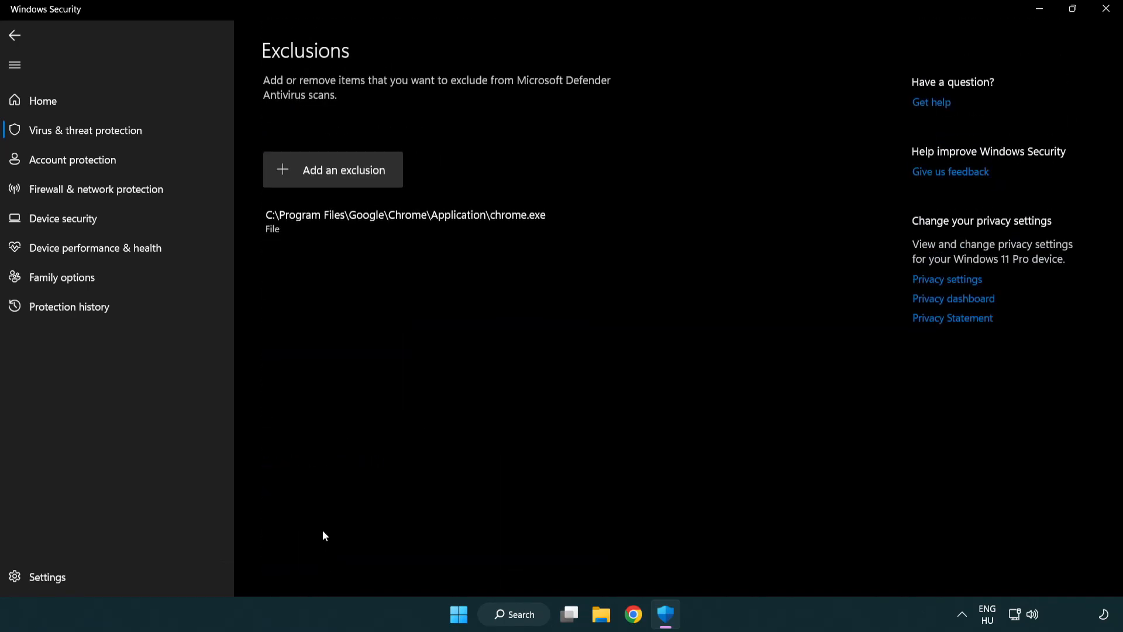
Add the NOT WORKING APP file in C:\Program Files (x86)\NOT WORKING APP as a file exclusion and close Windows Security.
{"action": "left_click", "coordinate": [338, 177]}
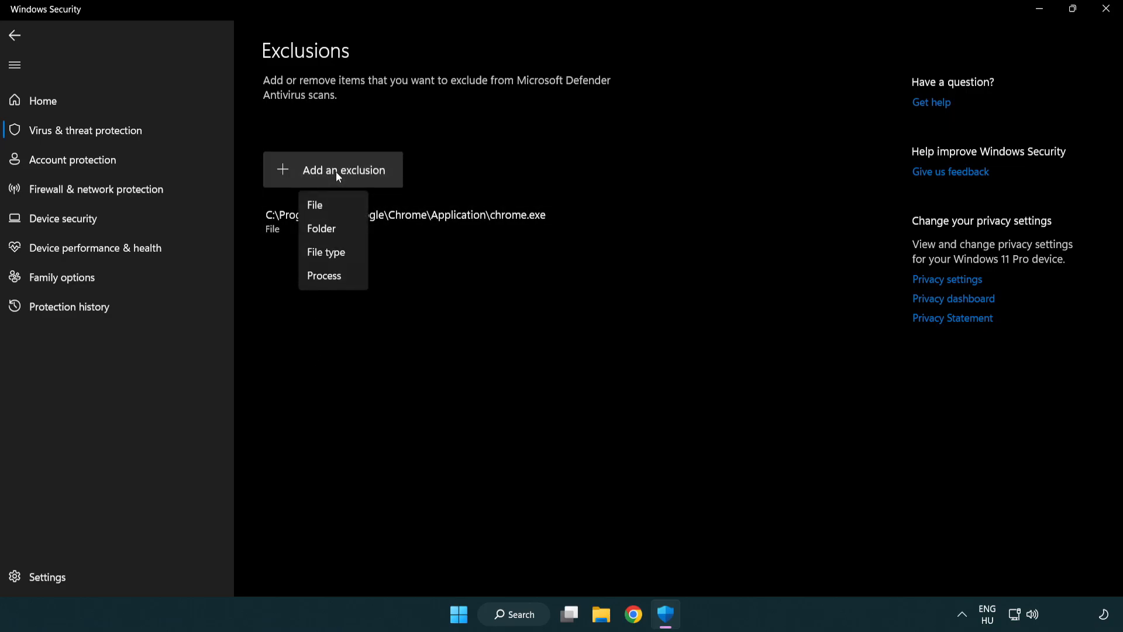
{"action": "left_click", "coordinate": [338, 207]}
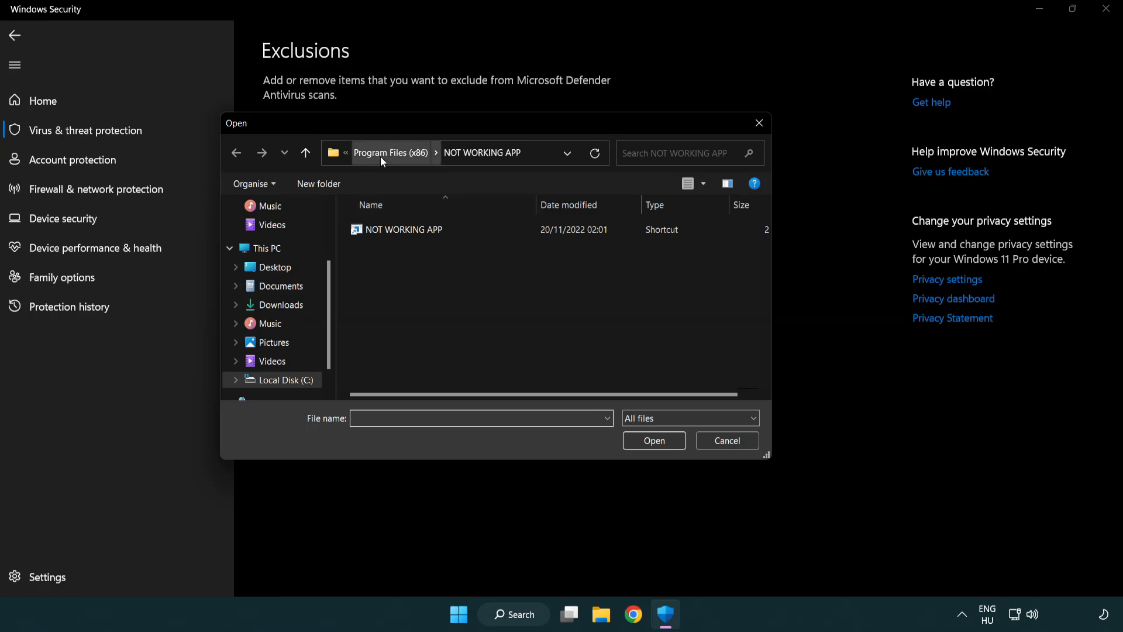
{"action": "left_click", "coordinate": [381, 157]}
{"action": "left_click", "coordinate": [387, 153]}
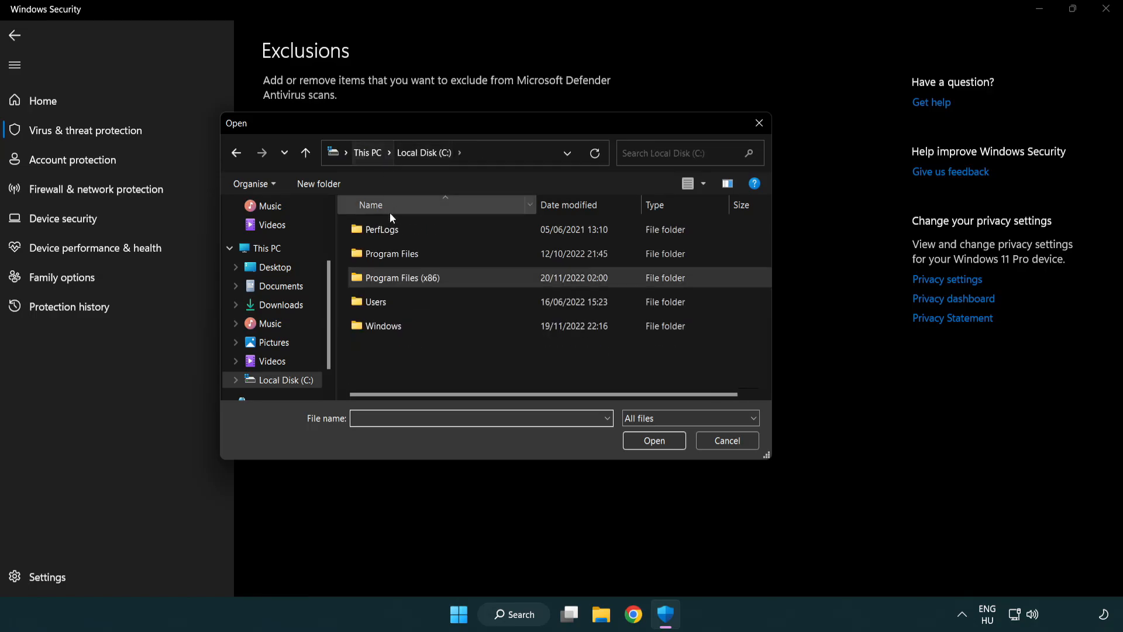
{"action": "left_click", "coordinate": [374, 154]}
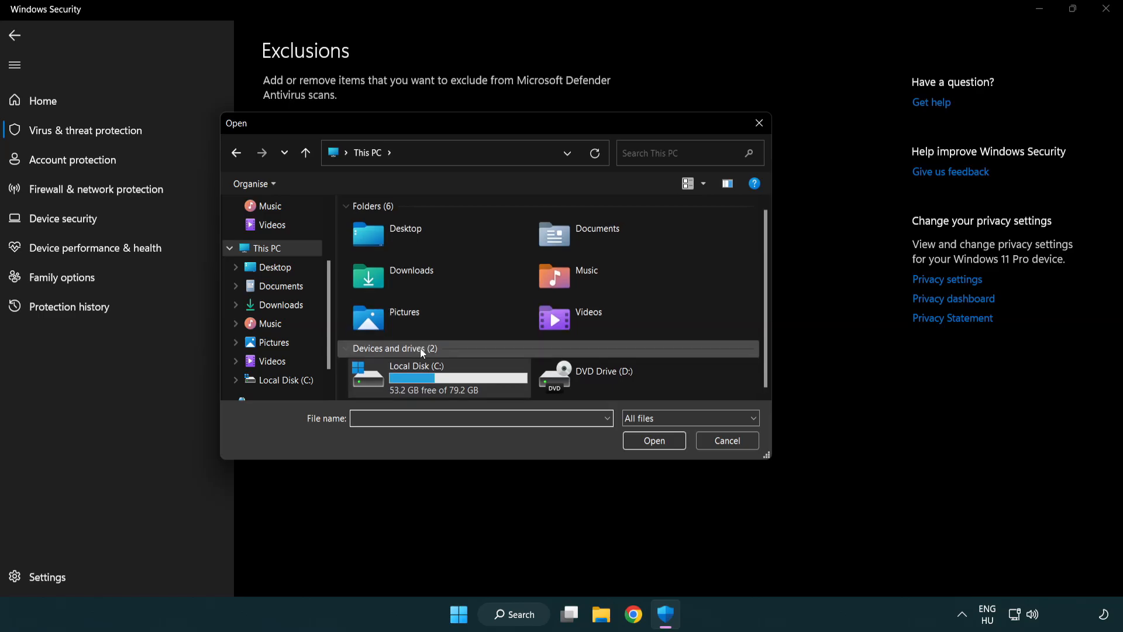
{"action": "double_click", "coordinate": [409, 388]}
{"action": "double_click", "coordinate": [412, 278]}
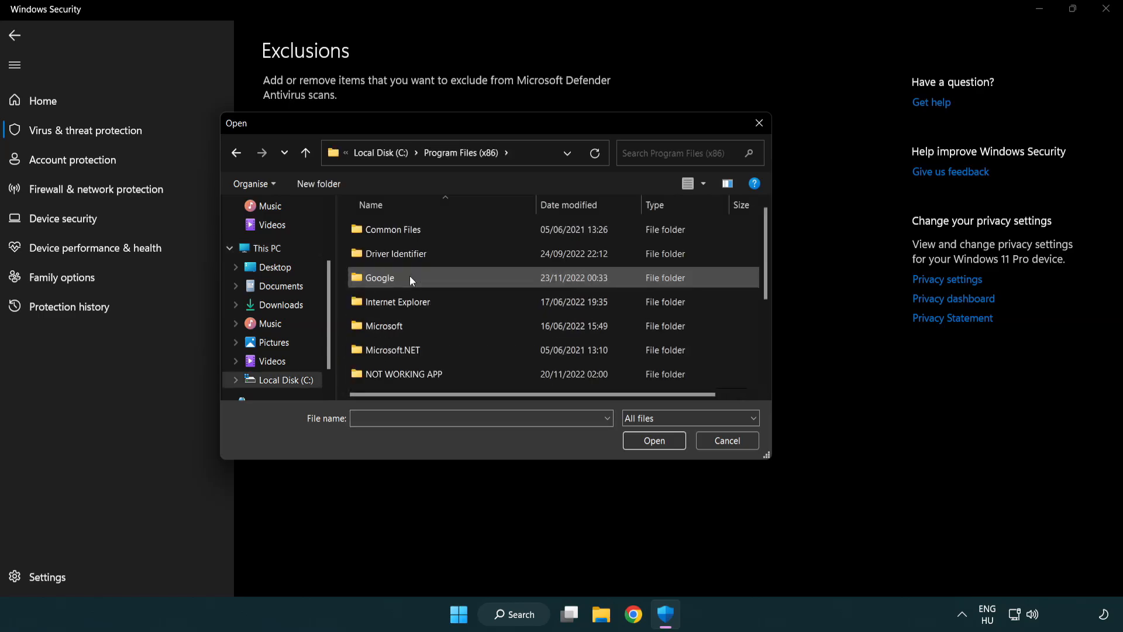
{"action": "double_click", "coordinate": [419, 377]}
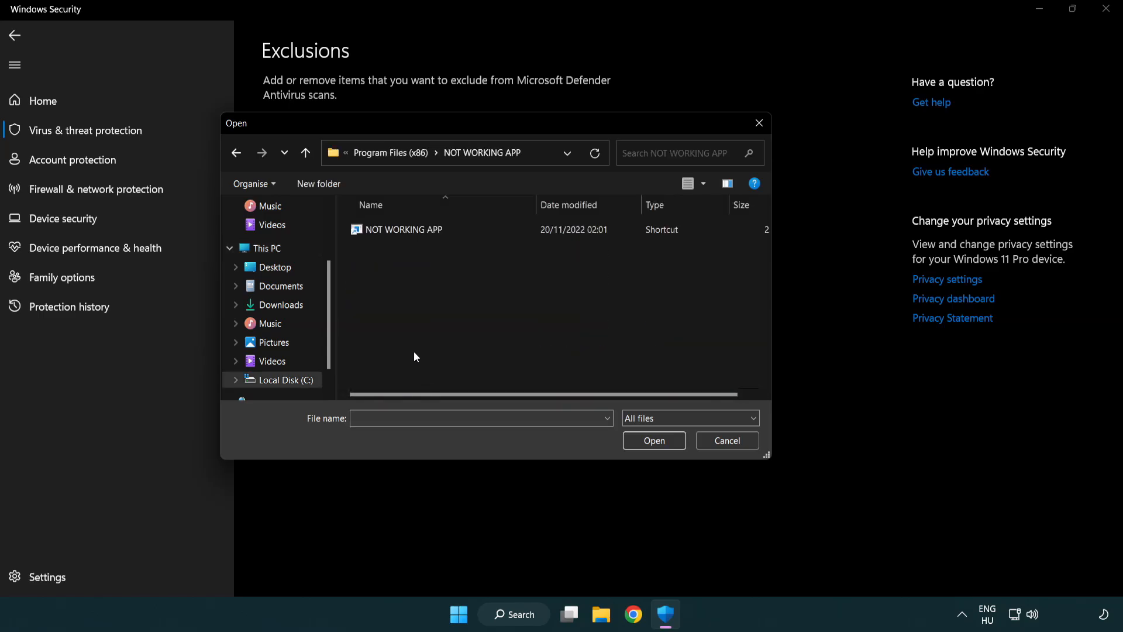
{"action": "left_click", "coordinate": [397, 232]}
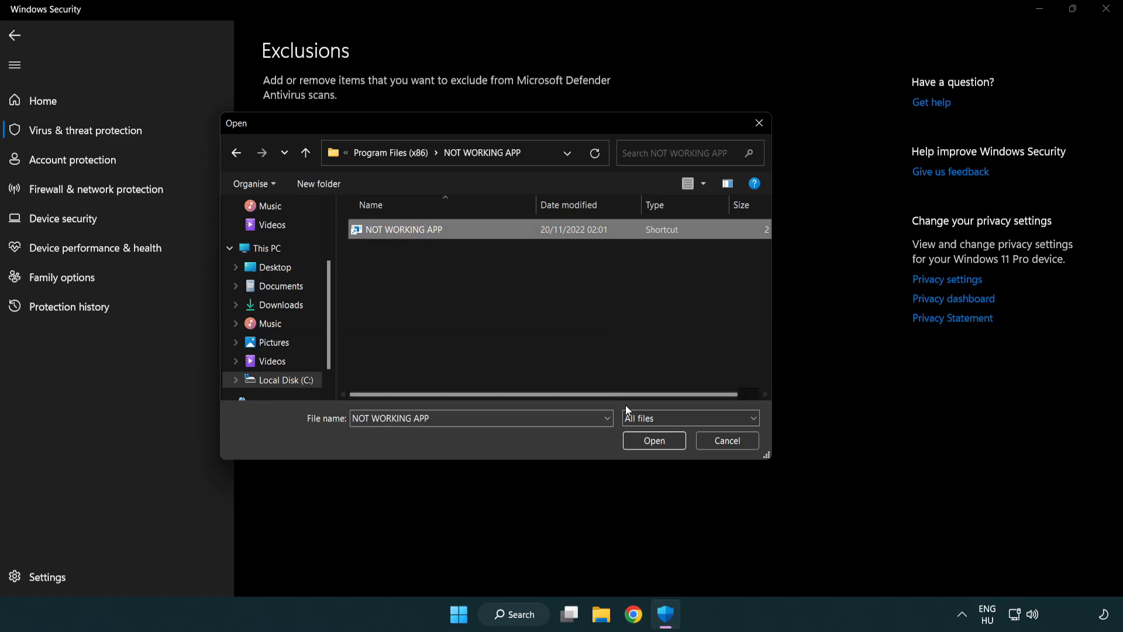
{"action": "left_click", "coordinate": [653, 445]}
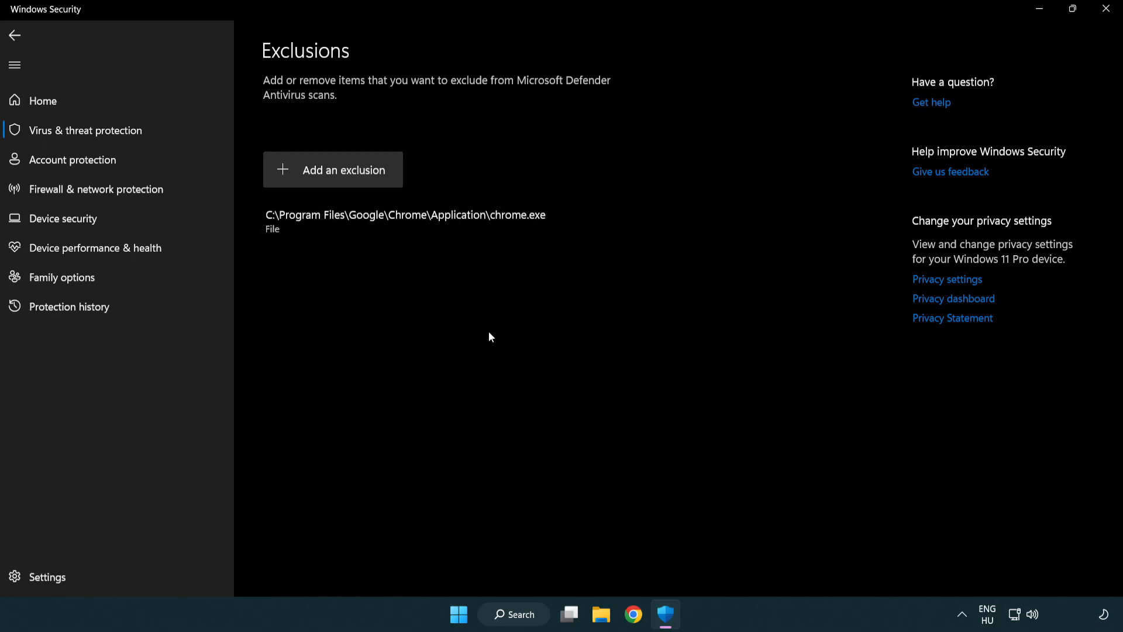
{"action": "left_click", "coordinate": [1106, 10]}
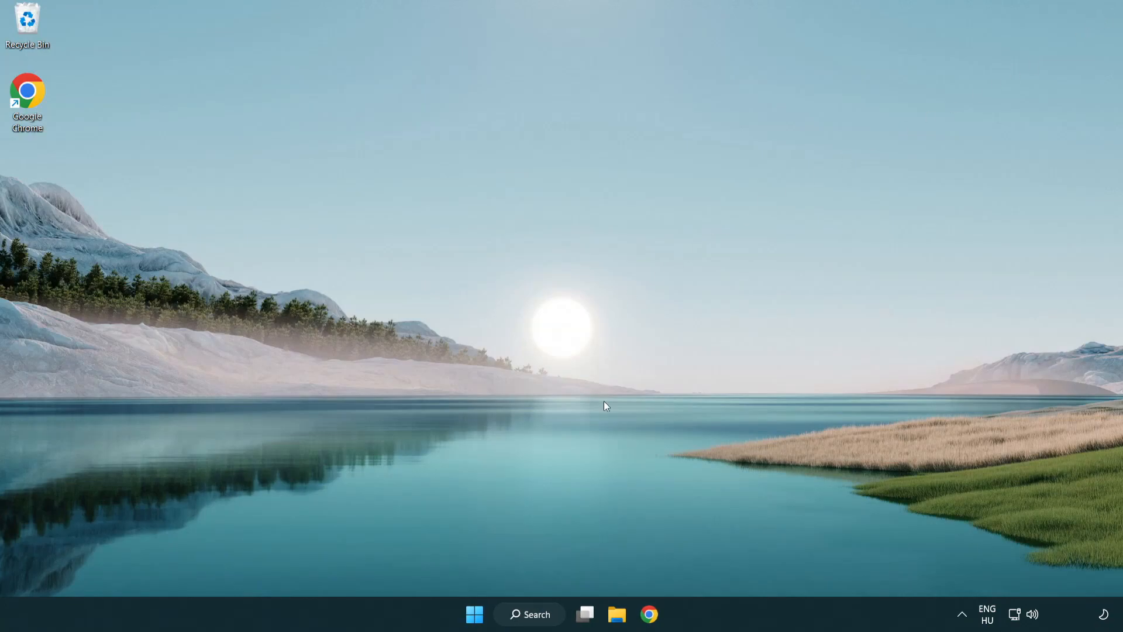
Open the computer's power options to reach Restart.
{"action": "left_click", "coordinate": [474, 618]}
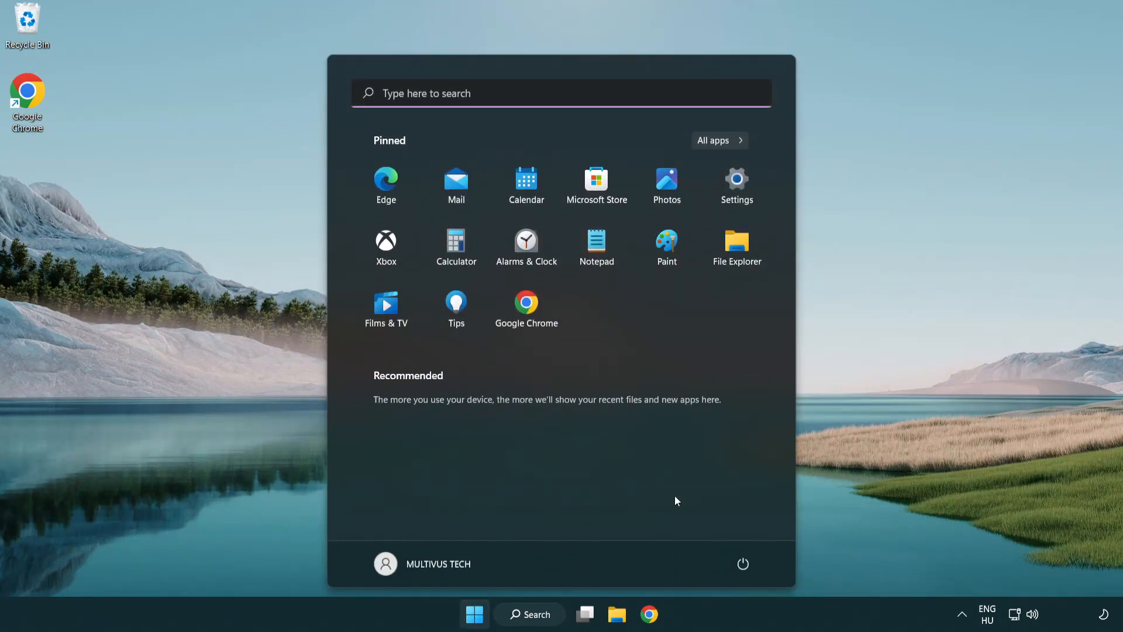
{"action": "left_click", "coordinate": [748, 562]}
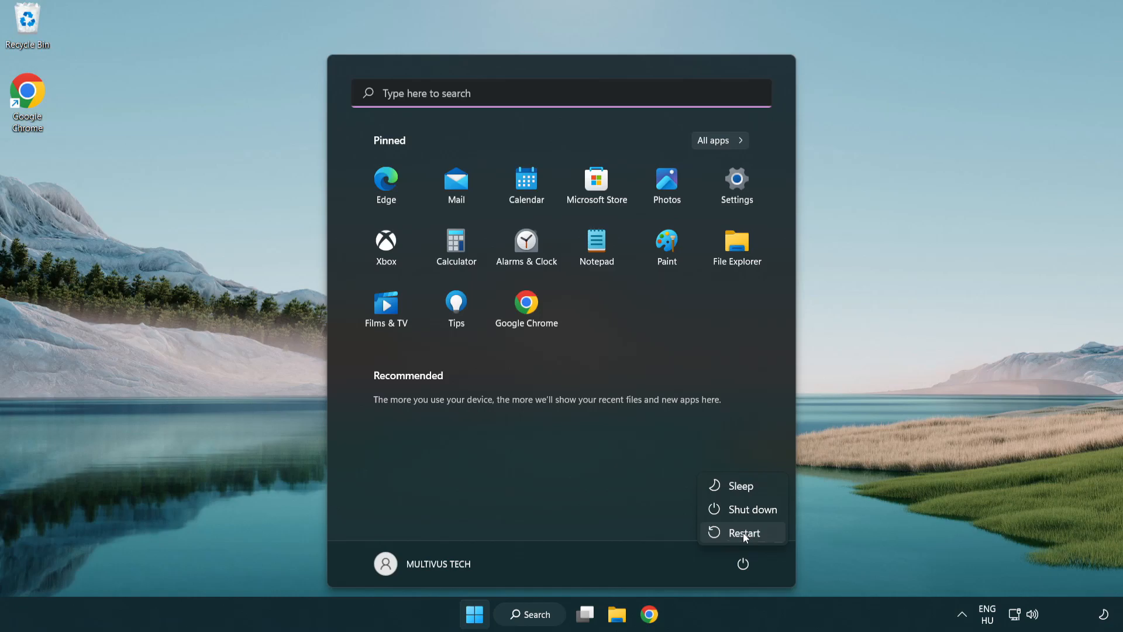